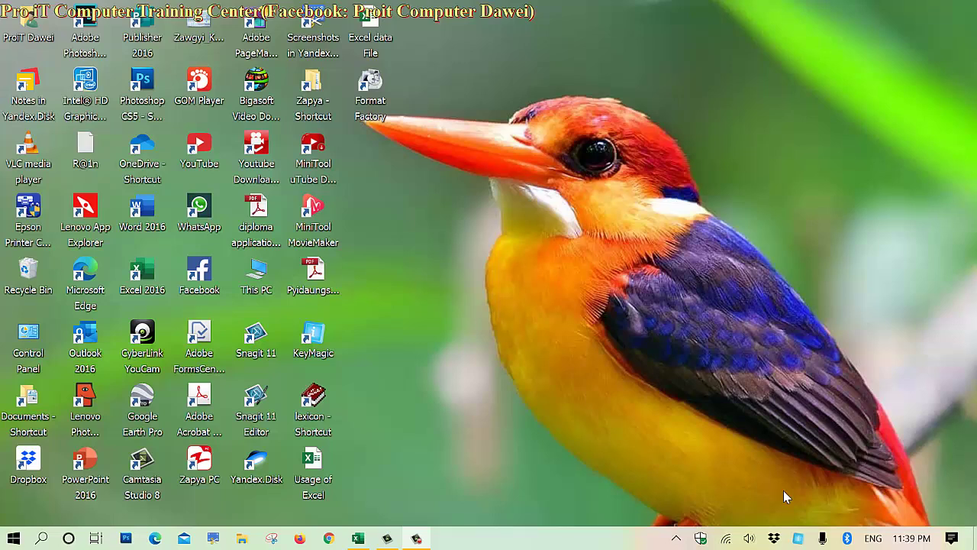
Open the 'Usage of Excel' workbook from its desktop icon
double_click(309, 474)
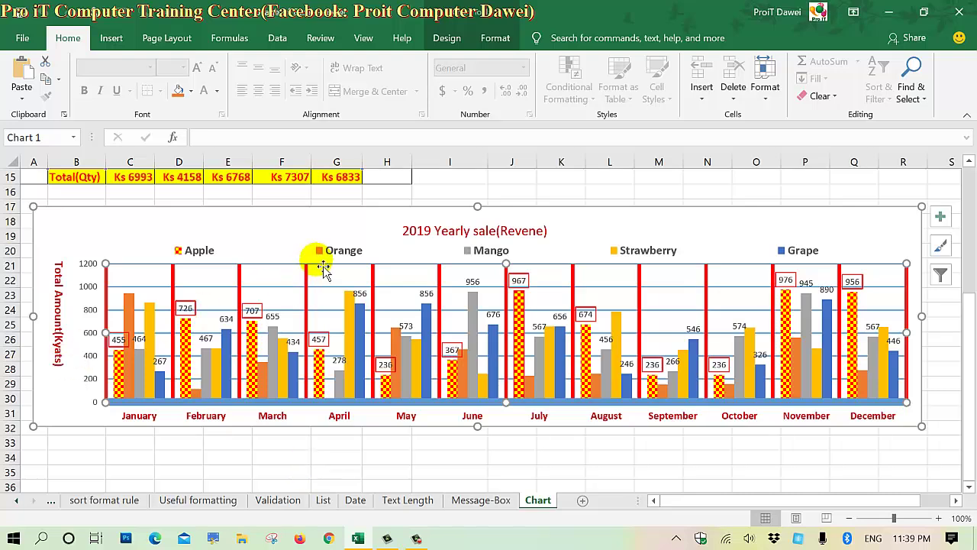
Copy the 2019 Yearly sale chart and paste it at cell A35
scroll(378, 267, up, 1)
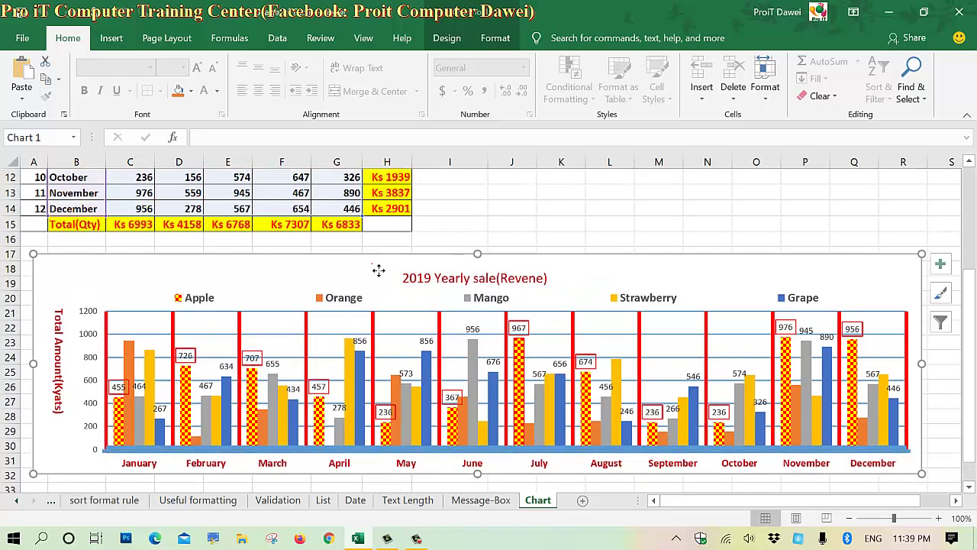
right_click(373, 265)
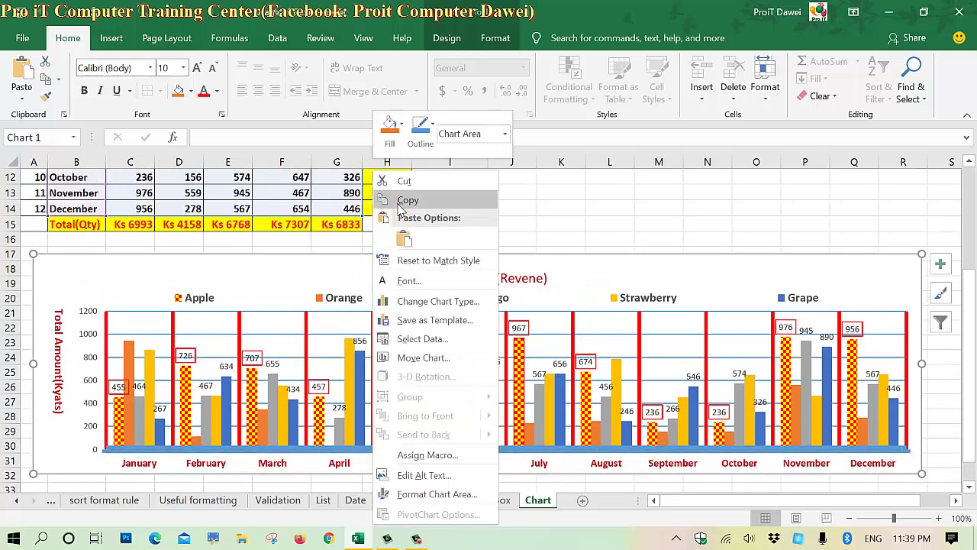
click(403, 200)
scroll(494, 309, down, 2)
scroll(495, 309, down, 2)
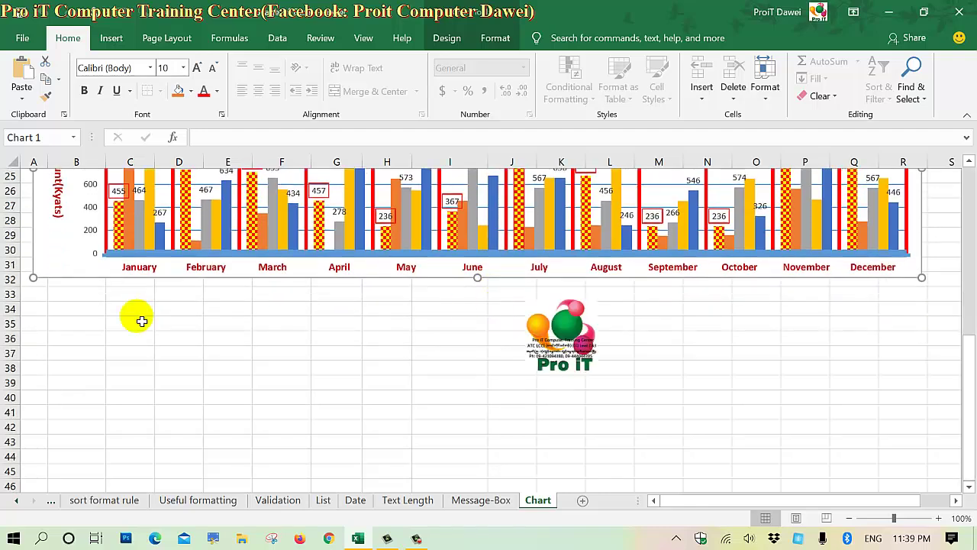
click(44, 322)
right_click(44, 322)
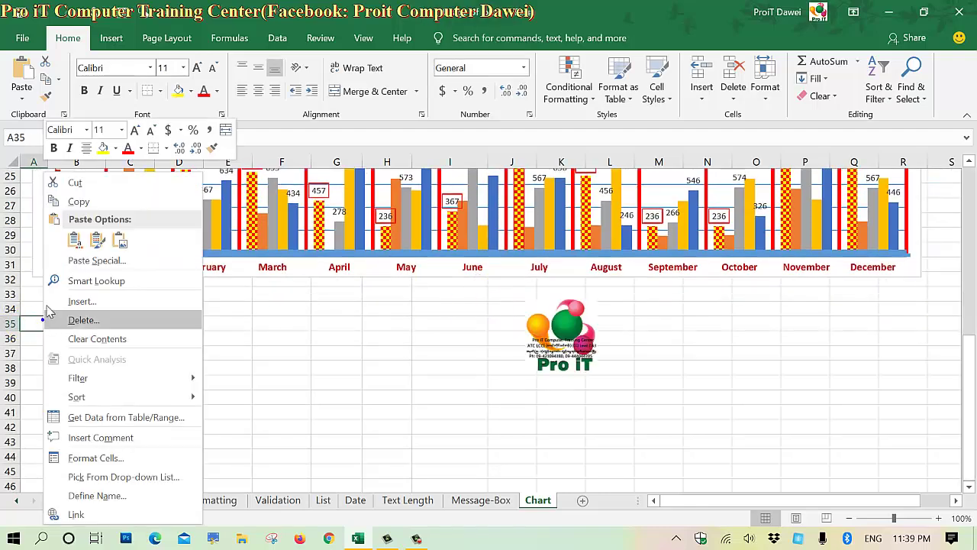
click(75, 243)
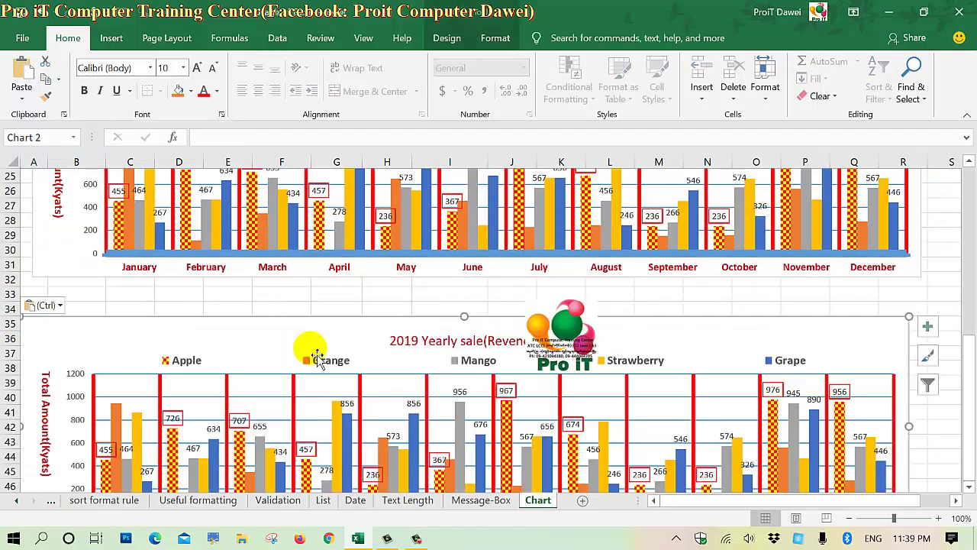
Nudge the pasted chart slightly up and right, below the original
ctrl+scroll(322, 360, down, 1)
ctrl+scroll(322, 360, down, 1)
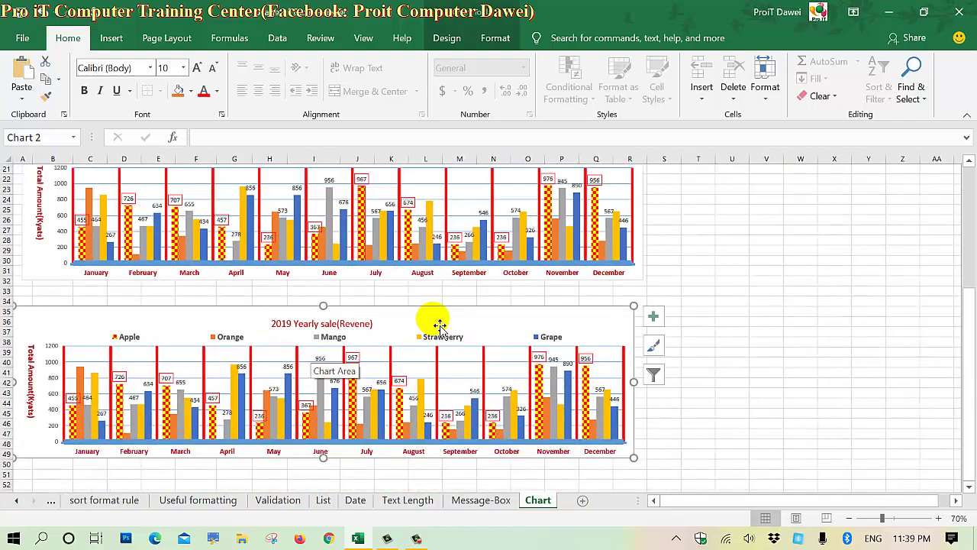
drag(451, 322, 466, 312)
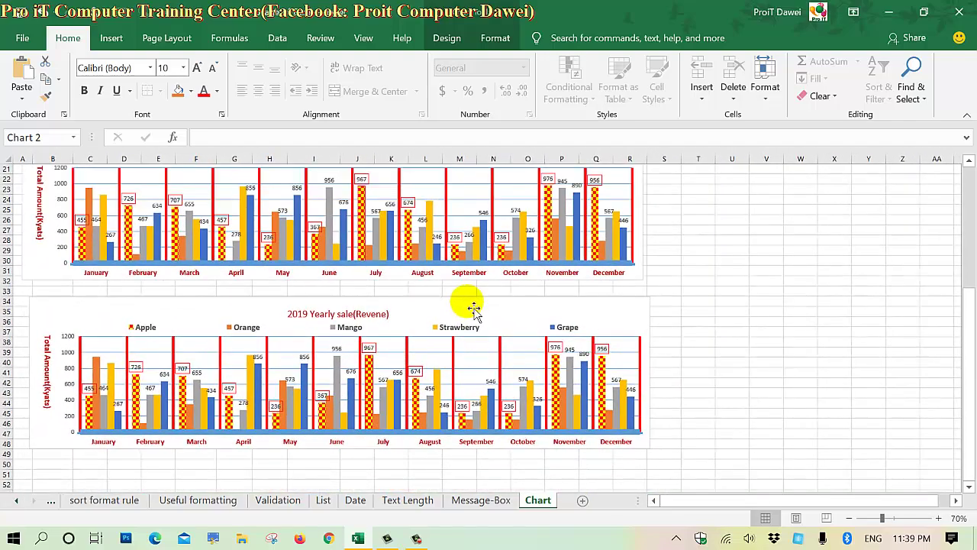
ctrl+scroll(551, 325, up, 2)
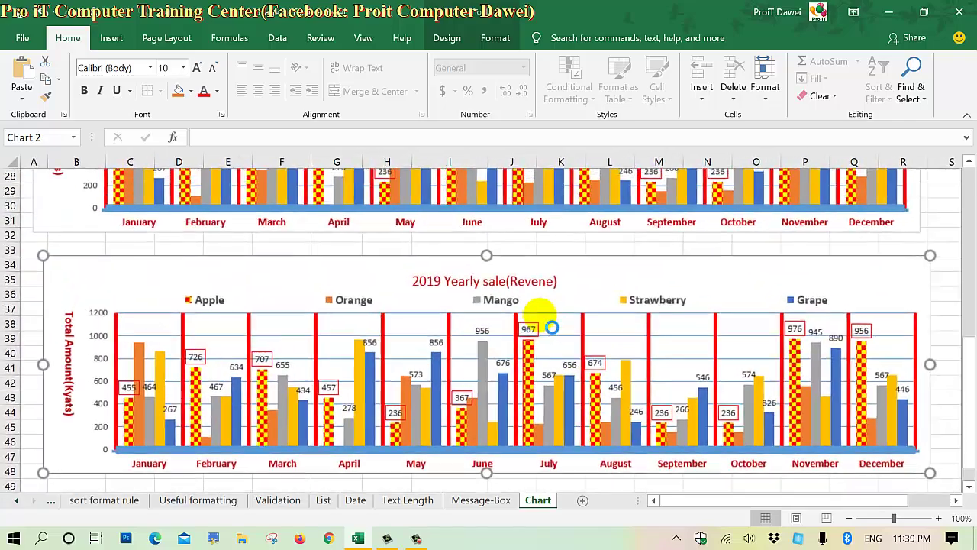
ctrl+scroll(548, 323, up, 3)
ctrl+scroll(549, 324, down, 1)
ctrl+scroll(504, 294, down, 1)
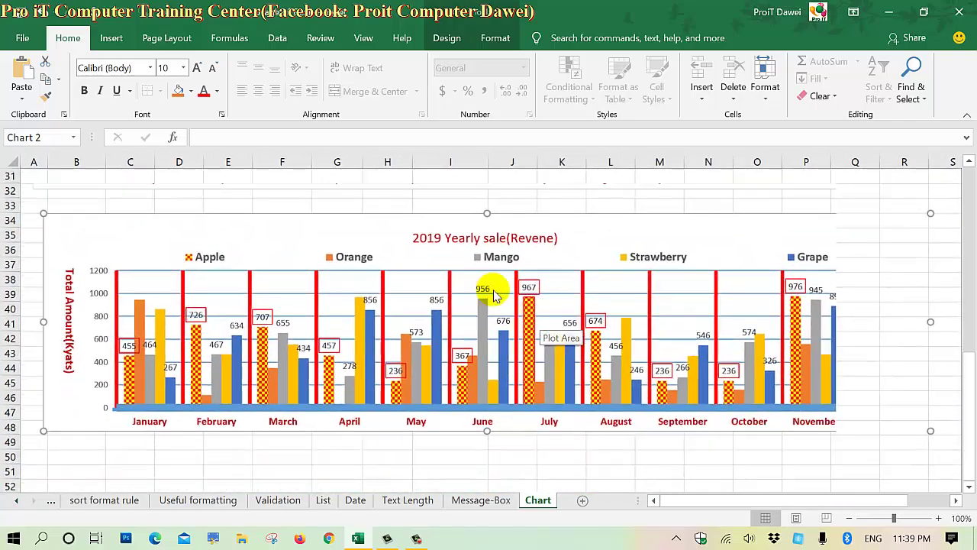
ctrl+scroll(382, 241, down, 1)
right_click(376, 238)
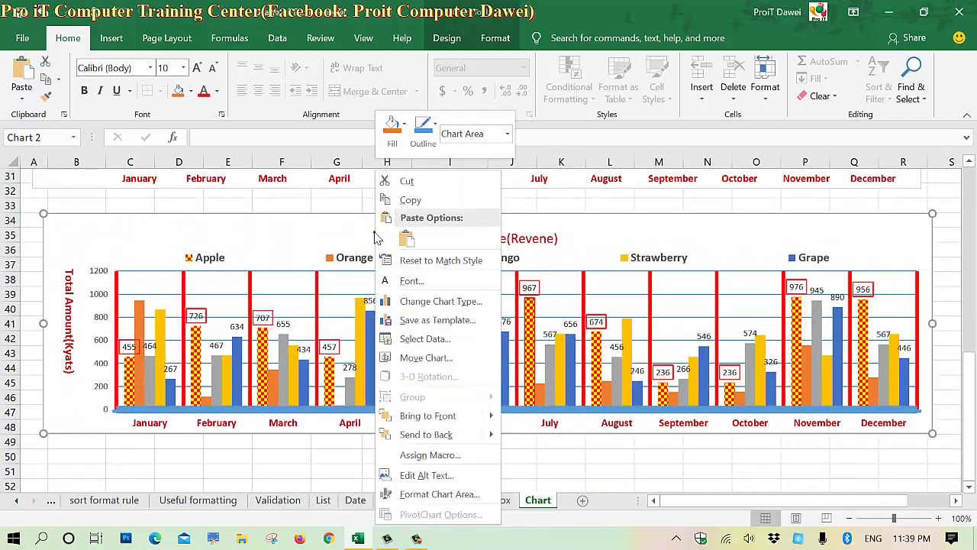
click(278, 241)
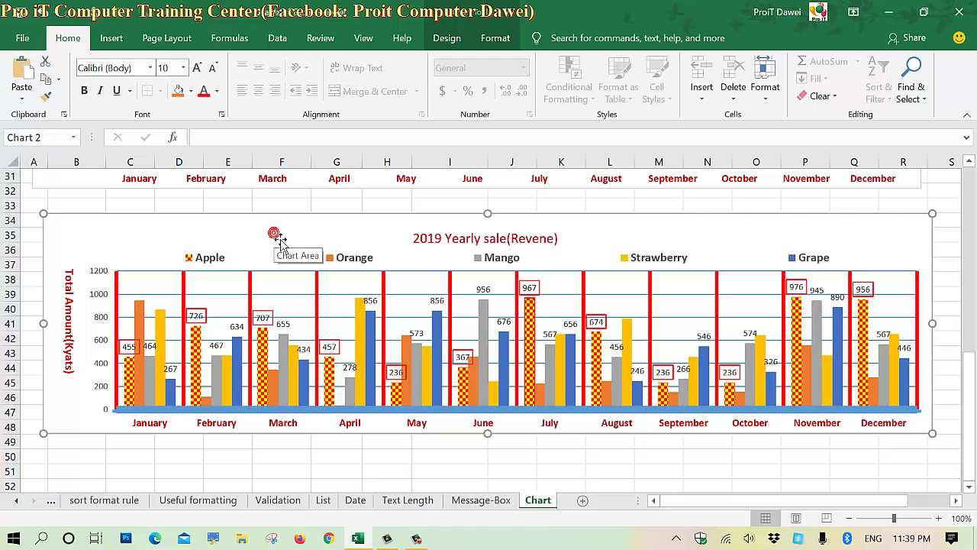
Apply the switched Clustered Column layout so the copied chart groups columns by fruit
right_click(278, 238)
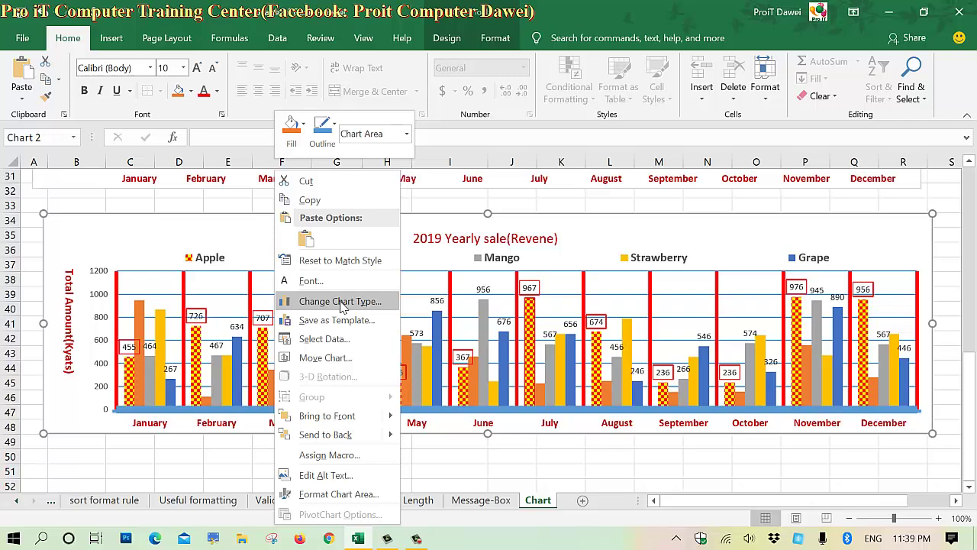
click(341, 302)
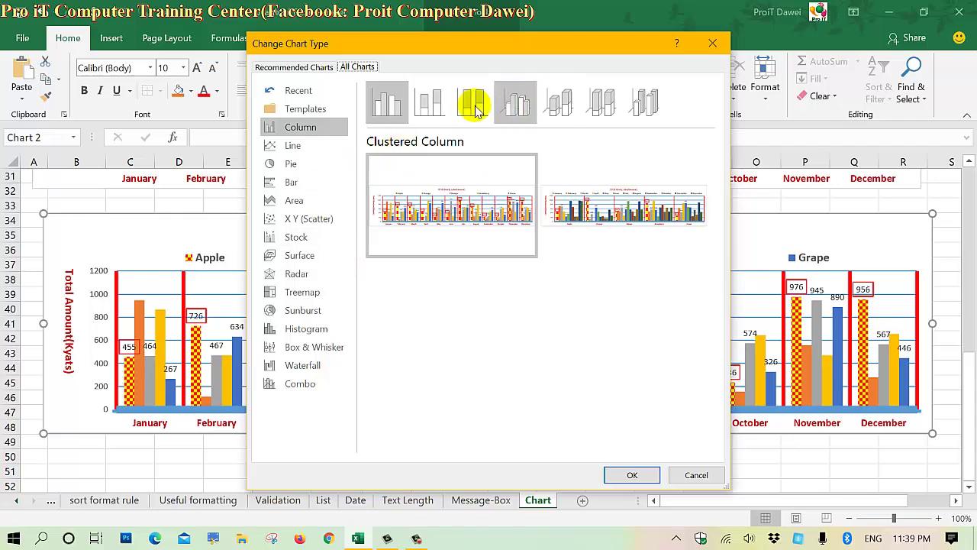
mouse_move(506, 183)
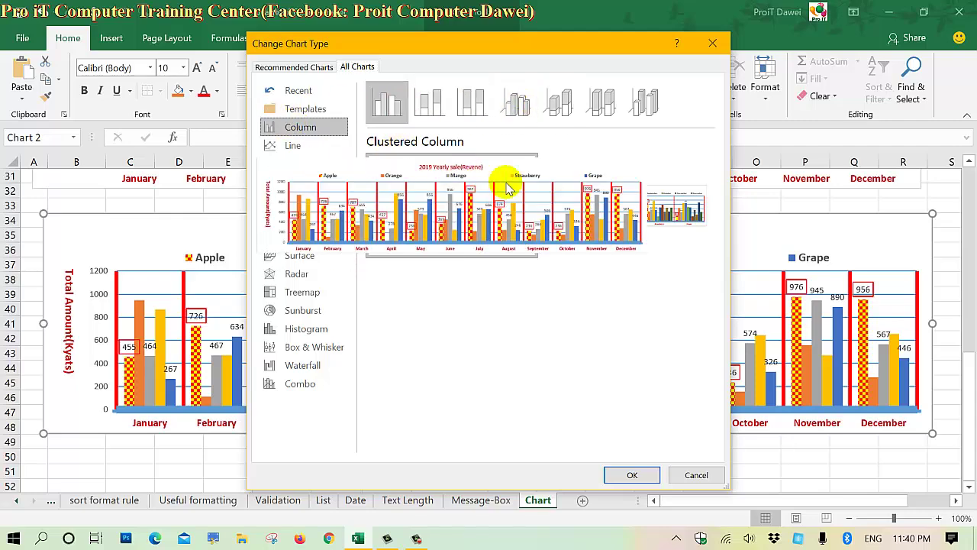
click(626, 210)
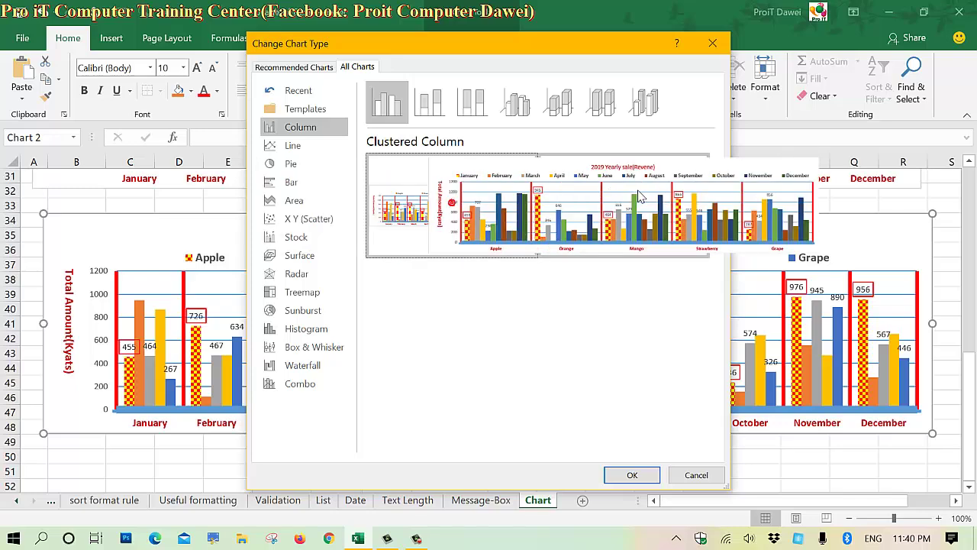
click(630, 474)
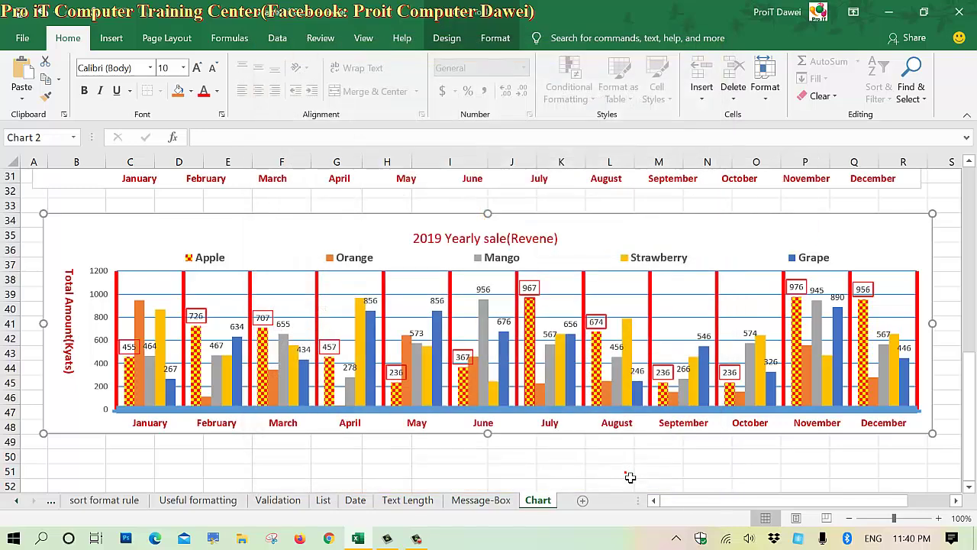
right_click(521, 317)
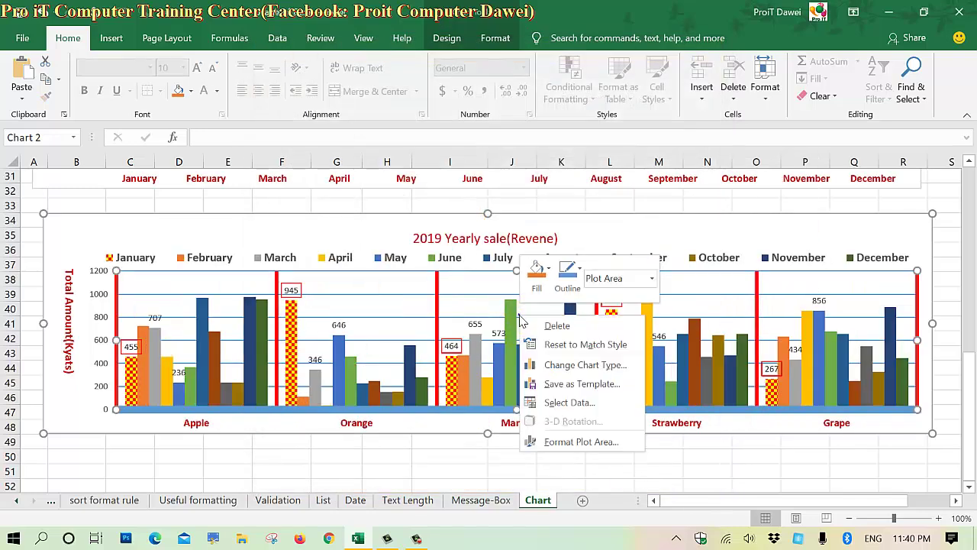
Change the copied chart to a 100% Stacked Column chart
click(558, 365)
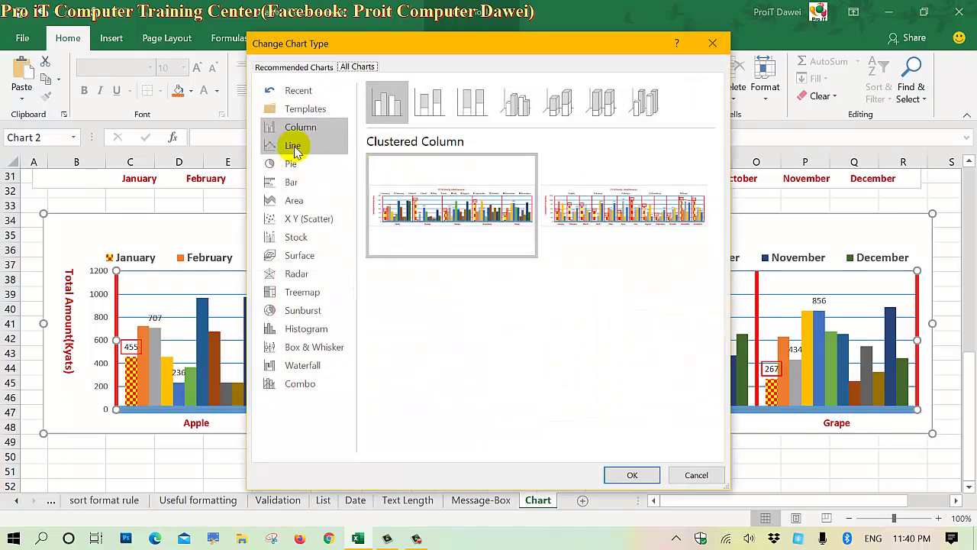
click(429, 102)
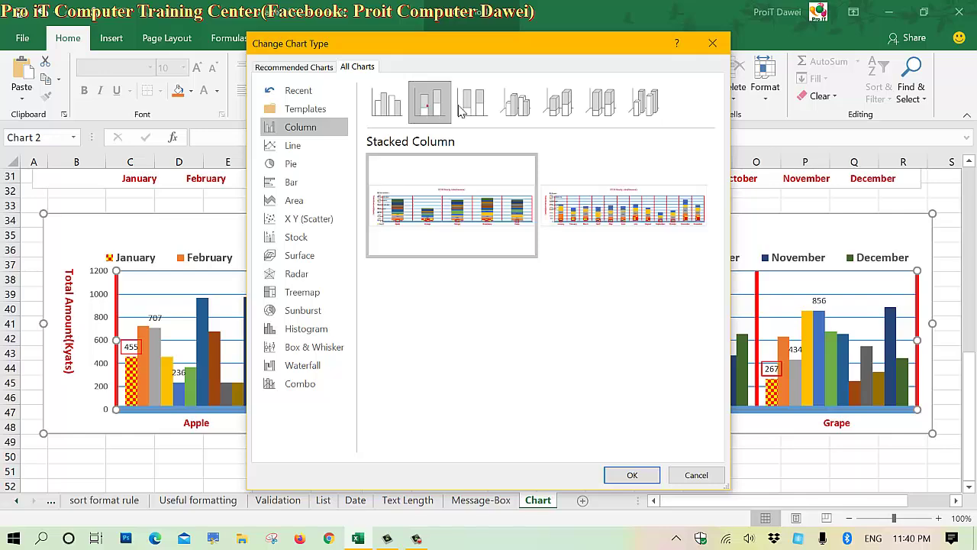
click(489, 105)
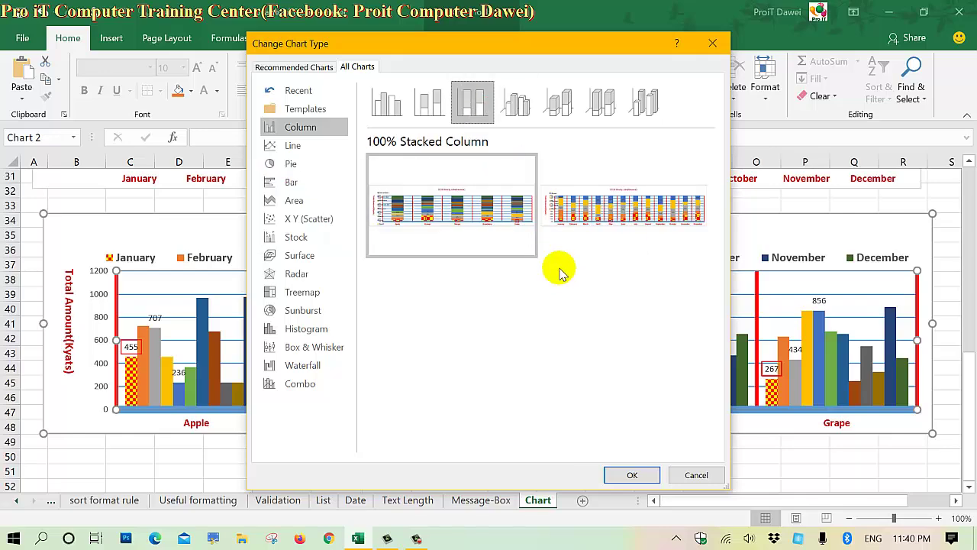
click(623, 473)
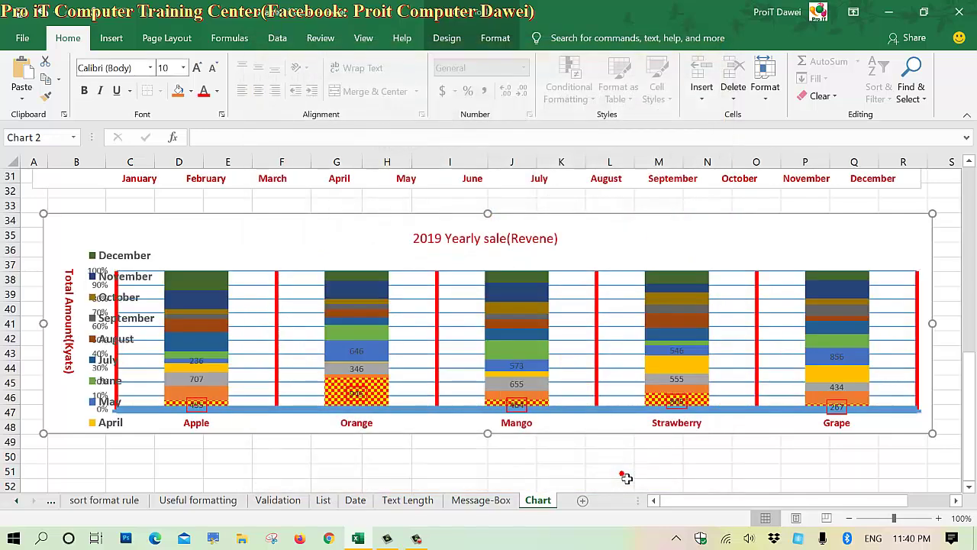
Change the November series chart type to 3-D Column
right_click(512, 303)
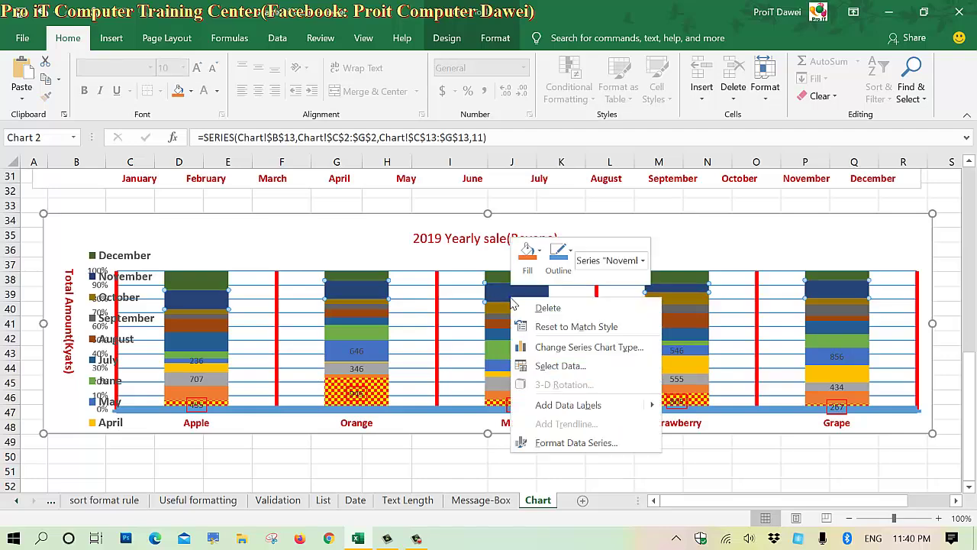
click(559, 348)
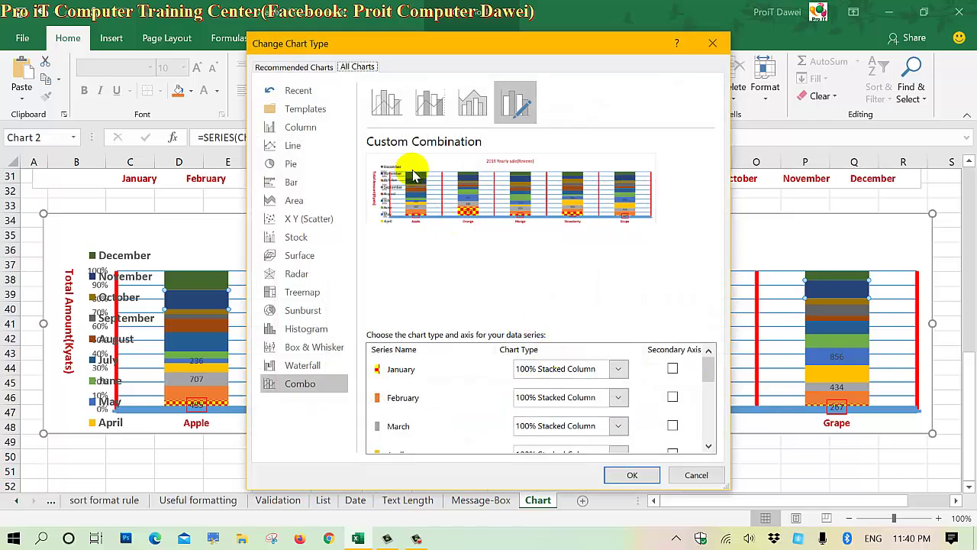
click(312, 95)
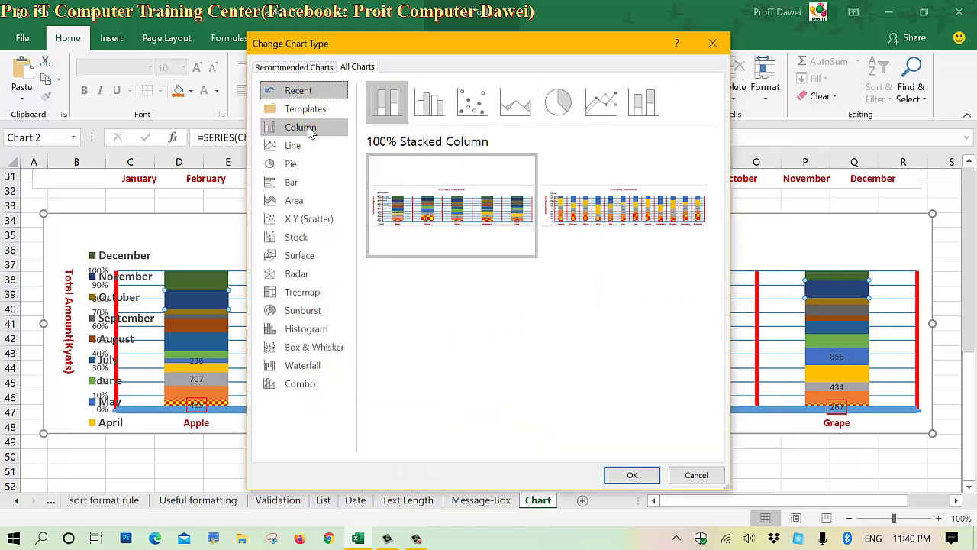
click(307, 126)
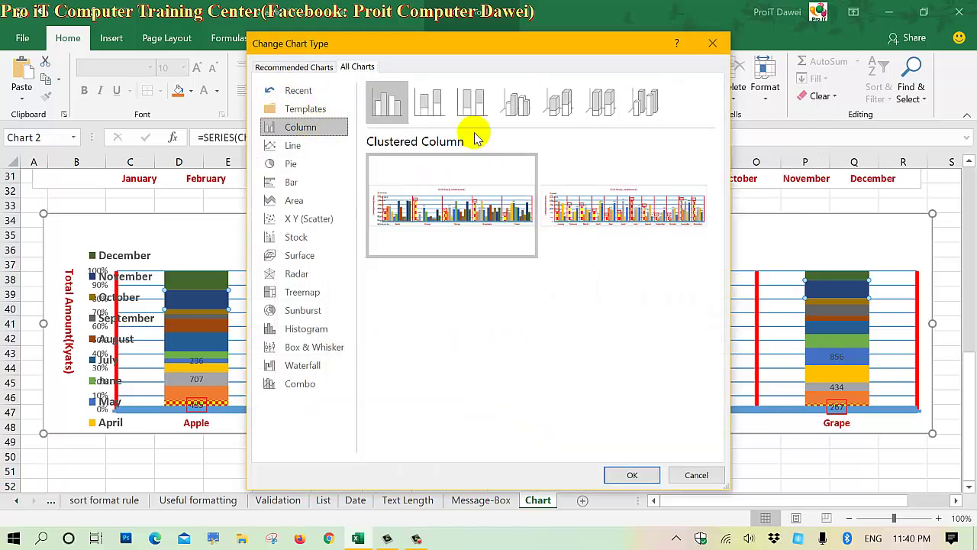
click(647, 113)
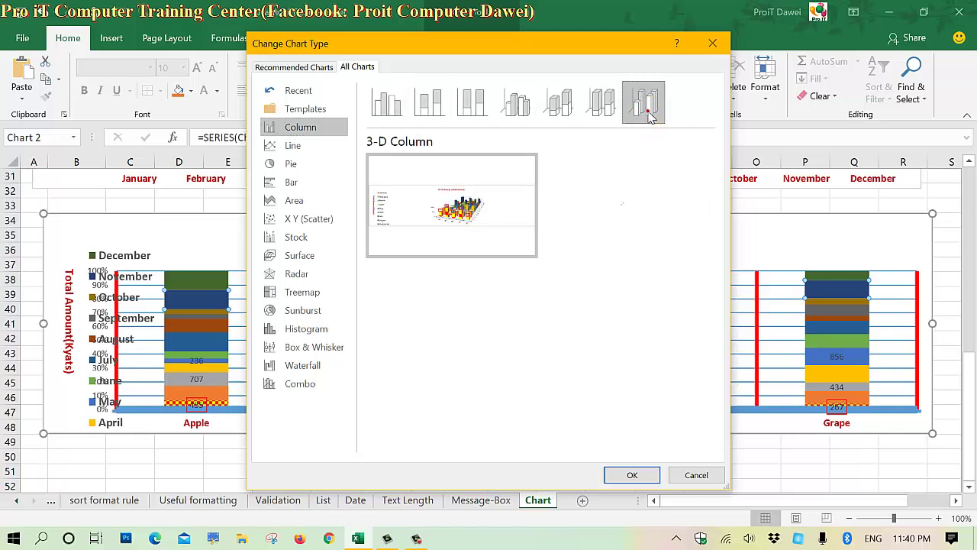
click(629, 473)
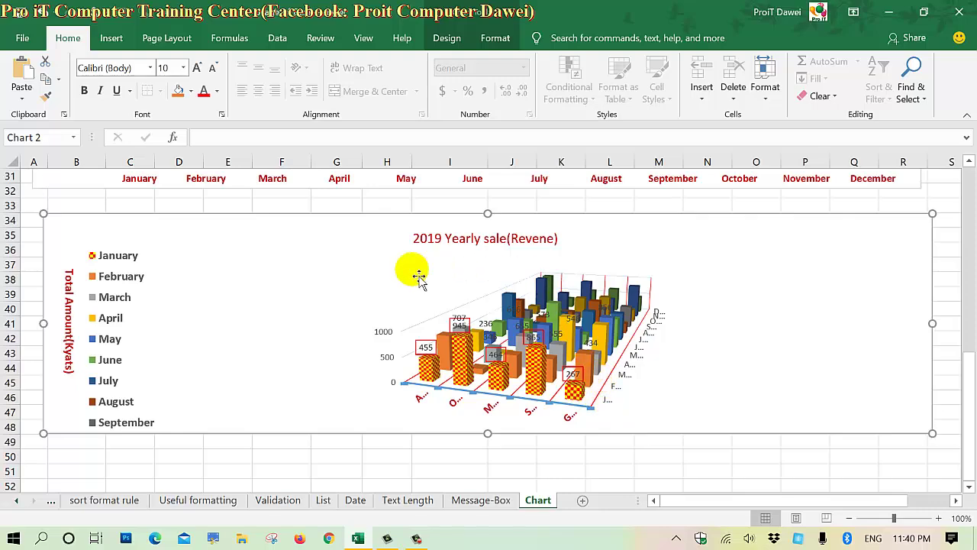
Change the 3-D chart back to a flat Clustered Column chart
right_click(396, 276)
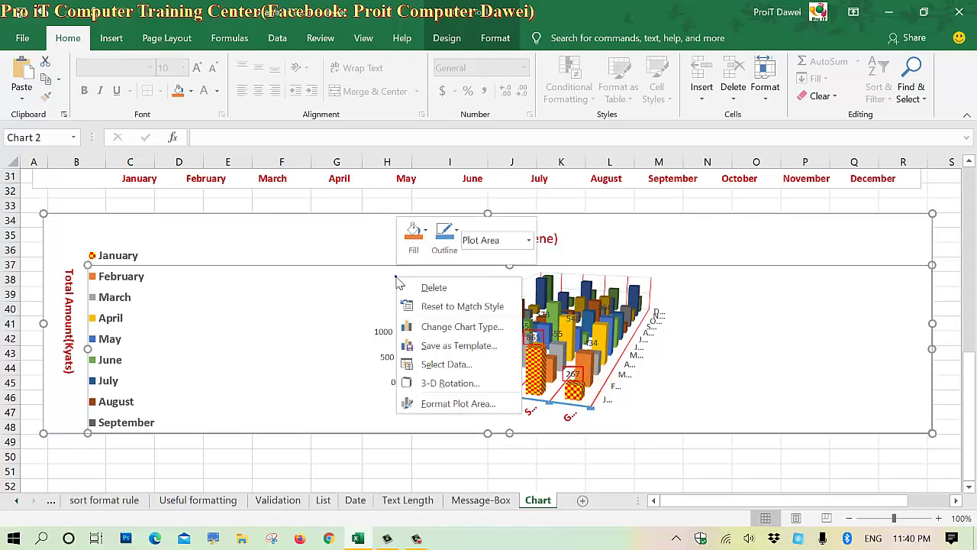
click(434, 328)
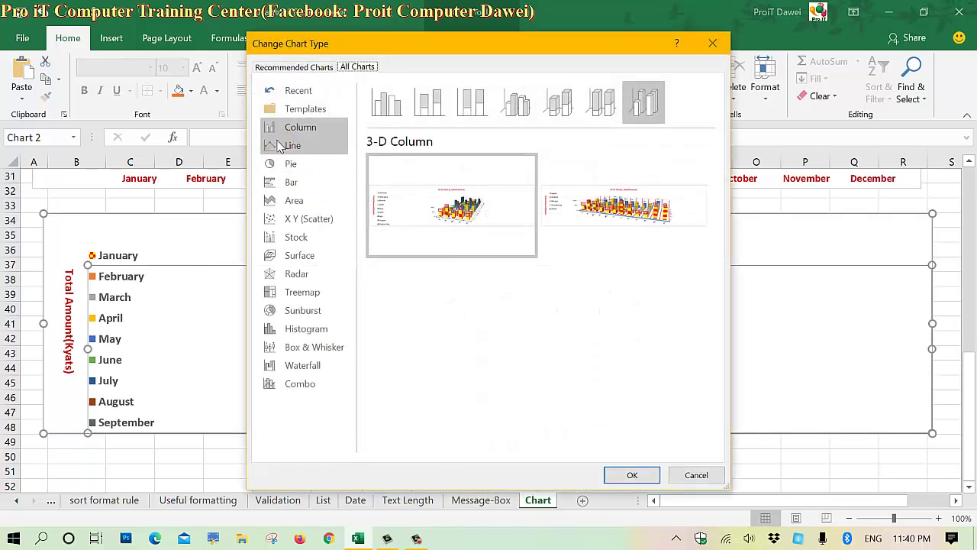
click(273, 126)
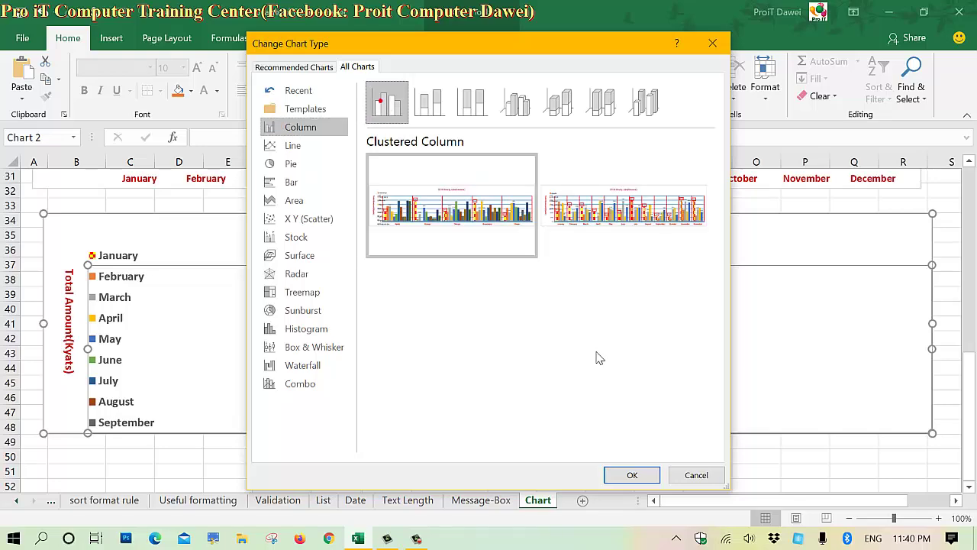
click(628, 475)
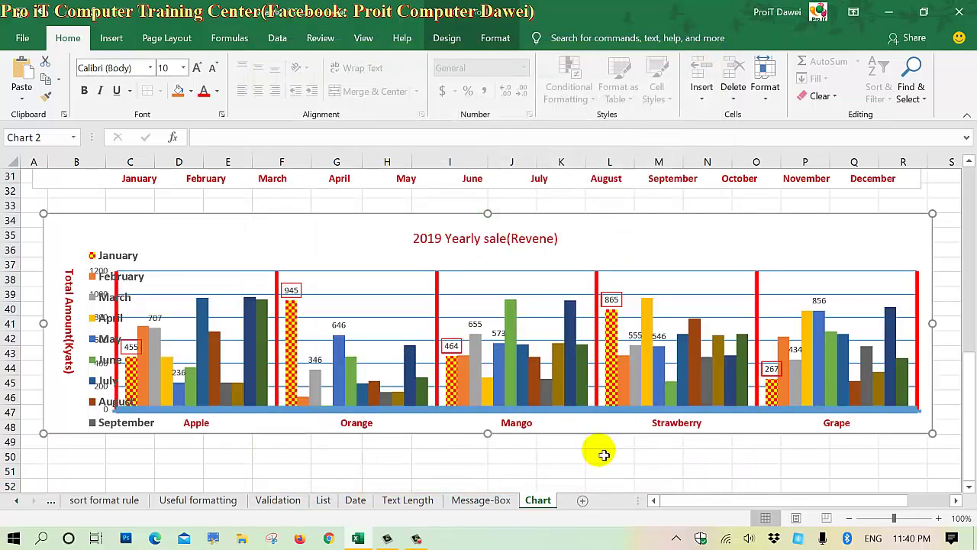
Move the month legend to the top of the chart and widen it into one row
click(111, 273)
click(159, 433)
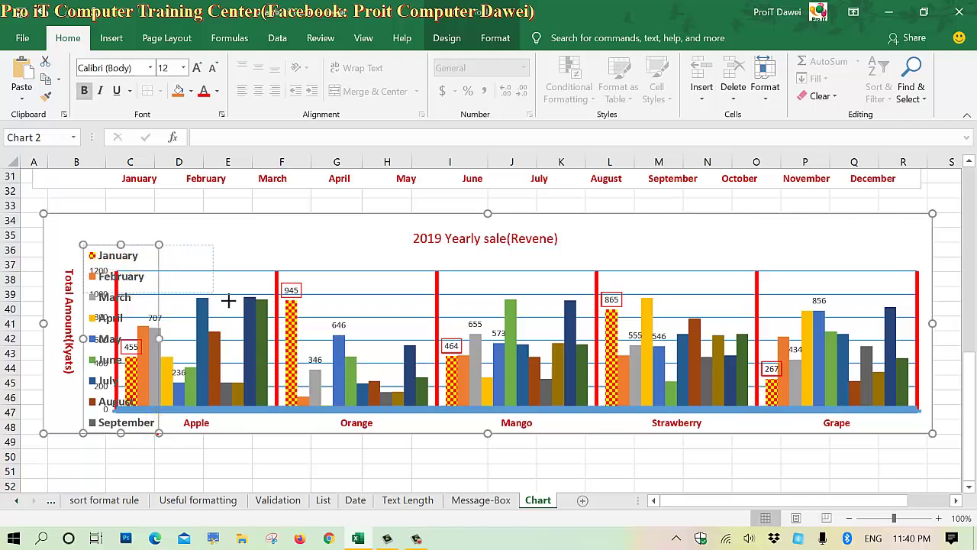
drag(227, 301, 912, 275)
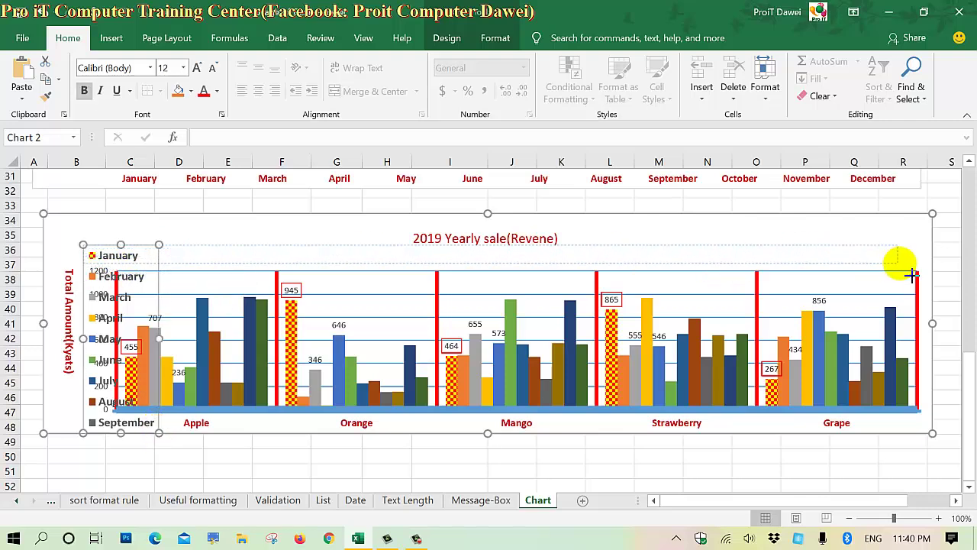
drag(921, 273, 920, 267)
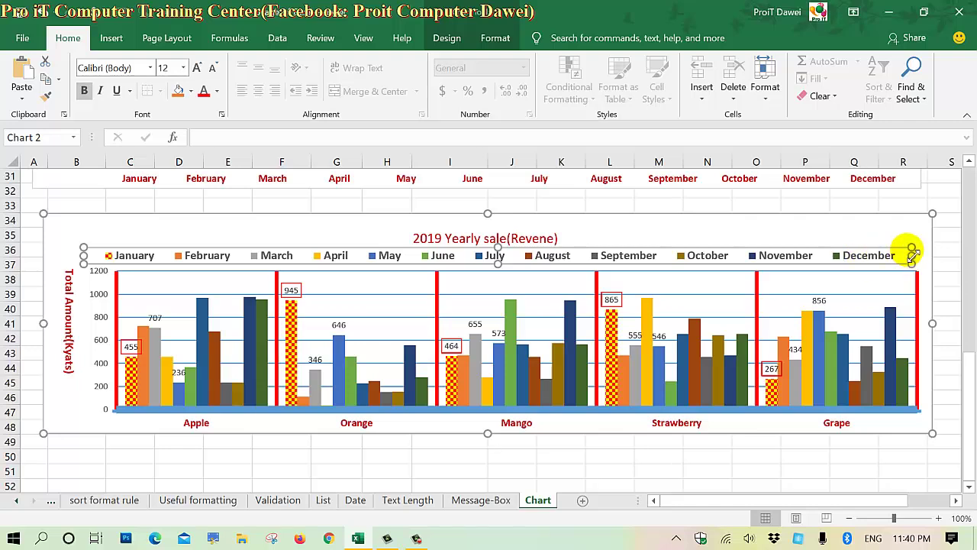
drag(934, 265, 937, 258)
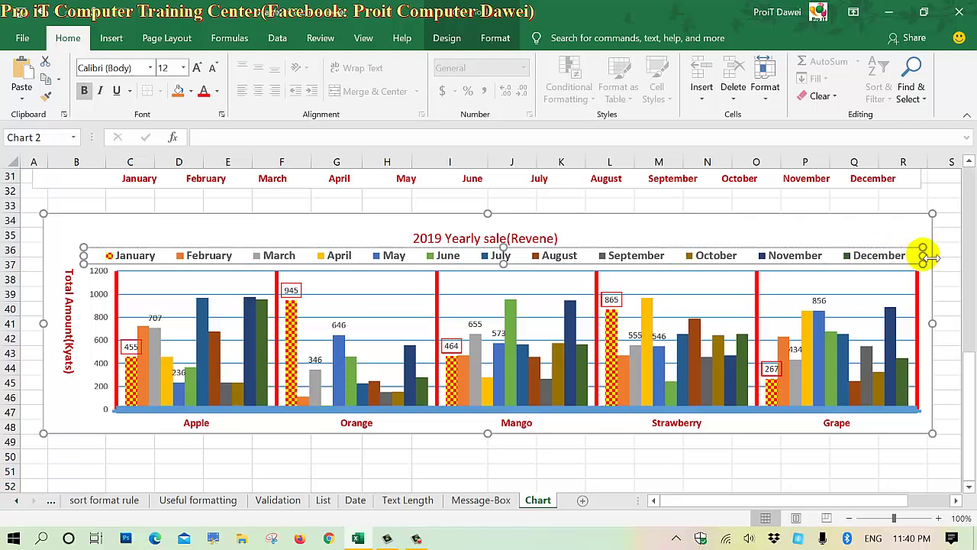
click(685, 344)
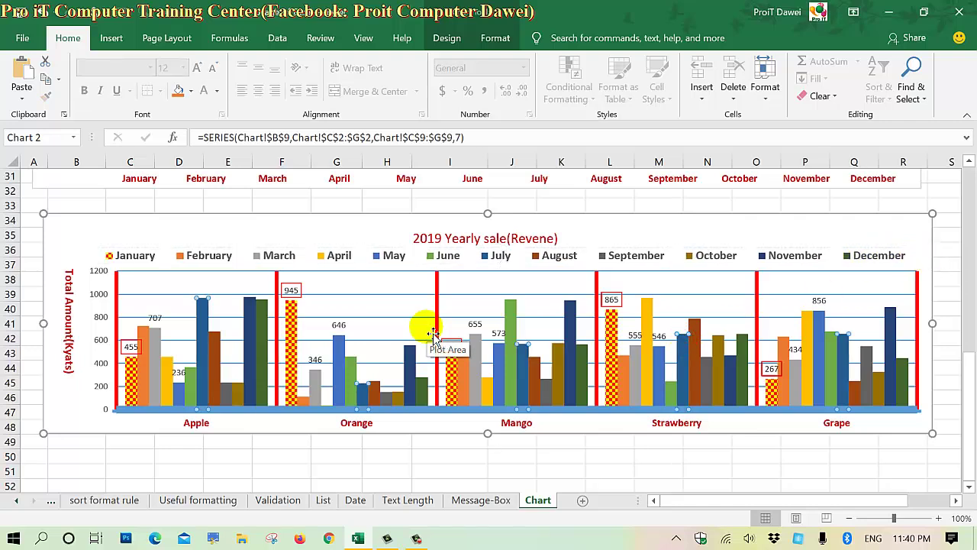
Select and copy the month-based upper 2019 sales chart
mouse_move(580, 350)
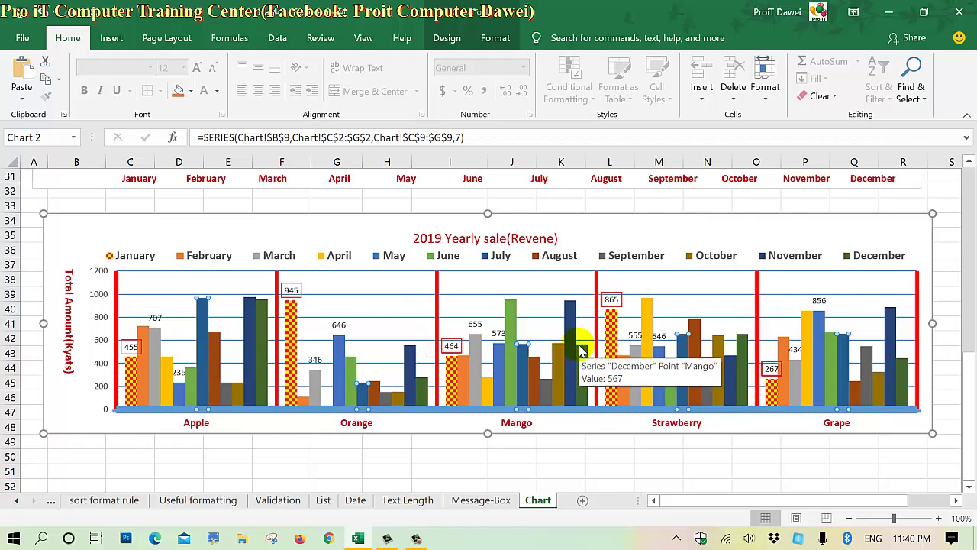
scroll(580, 349, up, 1)
scroll(580, 350, up, 2)
scroll(583, 352, up, 2)
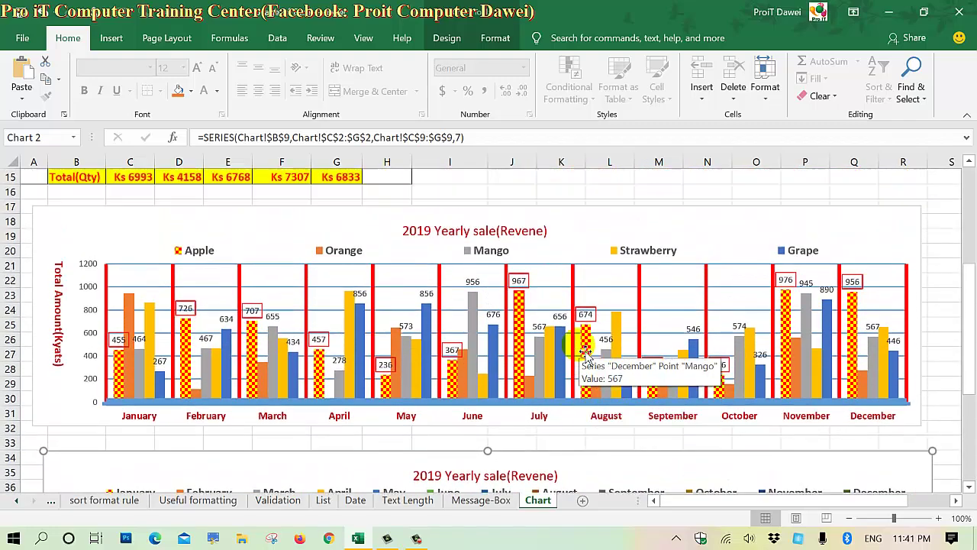
scroll(583, 351, down, 3)
scroll(583, 351, down, 2)
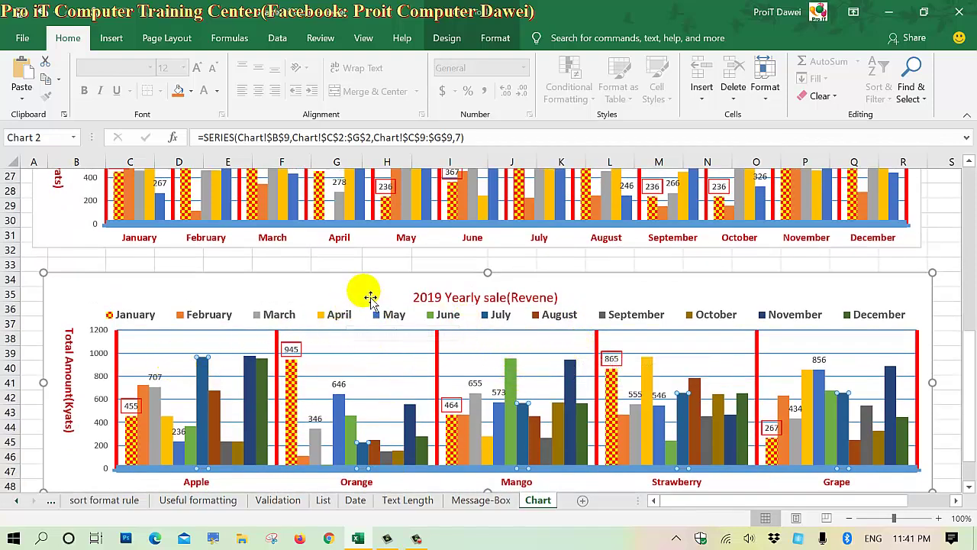
scroll(371, 295, up, 4)
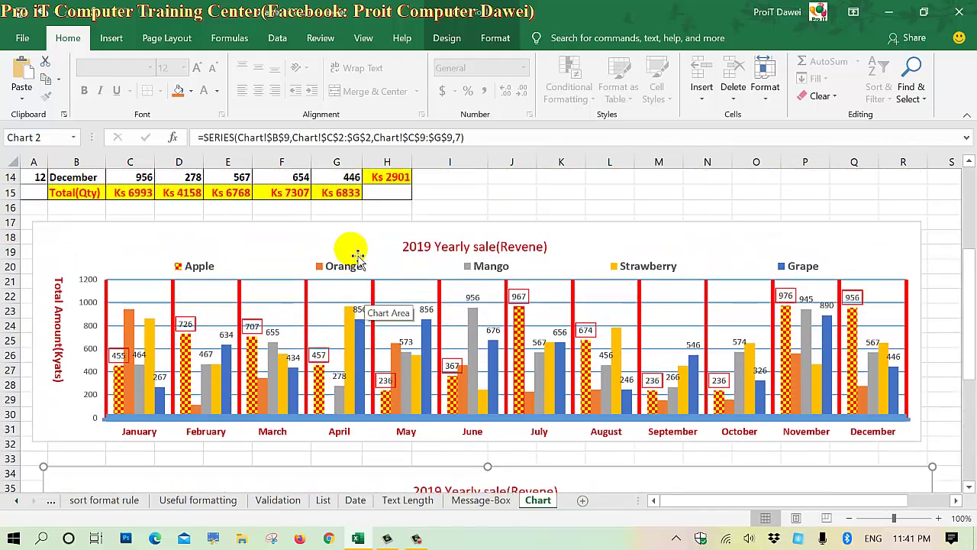
click(357, 253)
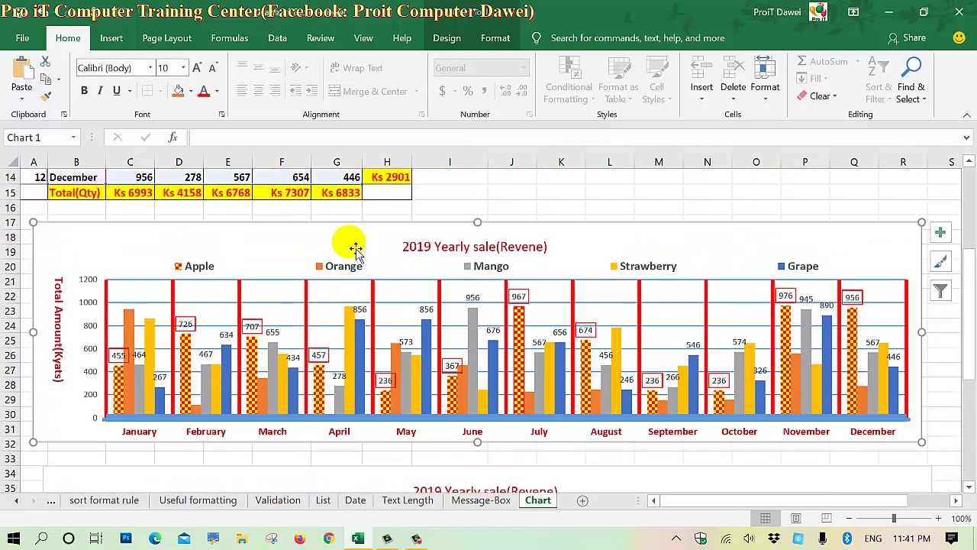
right_click(351, 245)
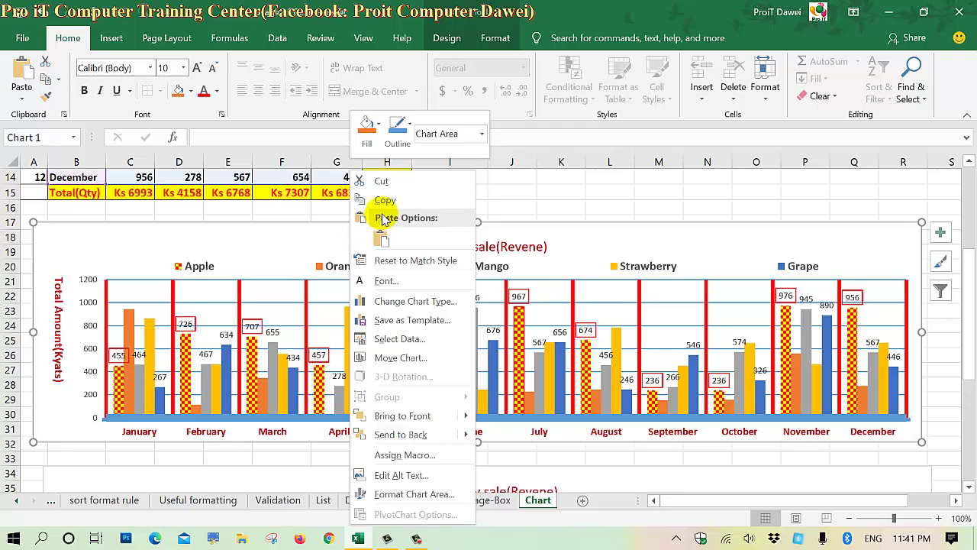
key(Escape)
Paste the copied chart at cell B52 below the fruit chart
scroll(393, 323, down, 1)
scroll(393, 323, down, 4)
scroll(397, 330, down, 1)
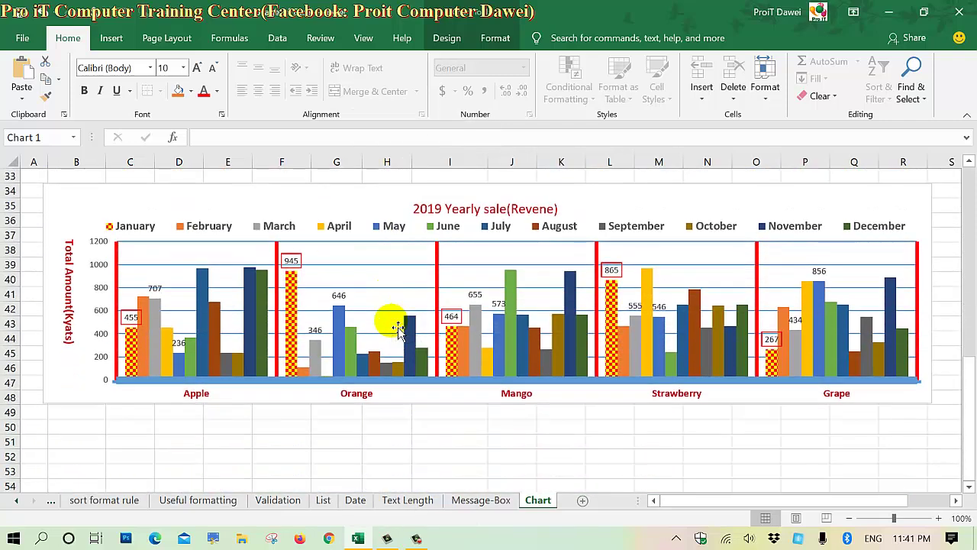
scroll(397, 330, down, 2)
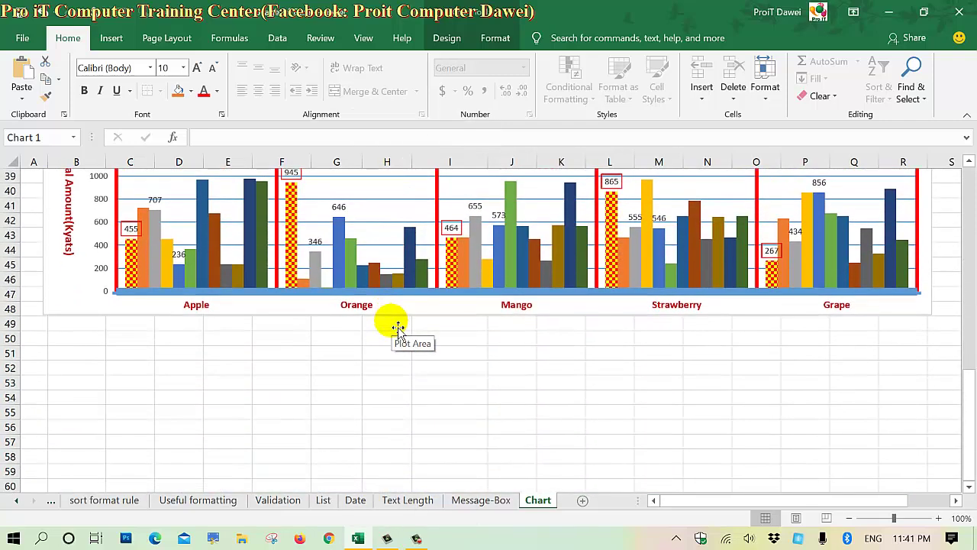
right_click(60, 367)
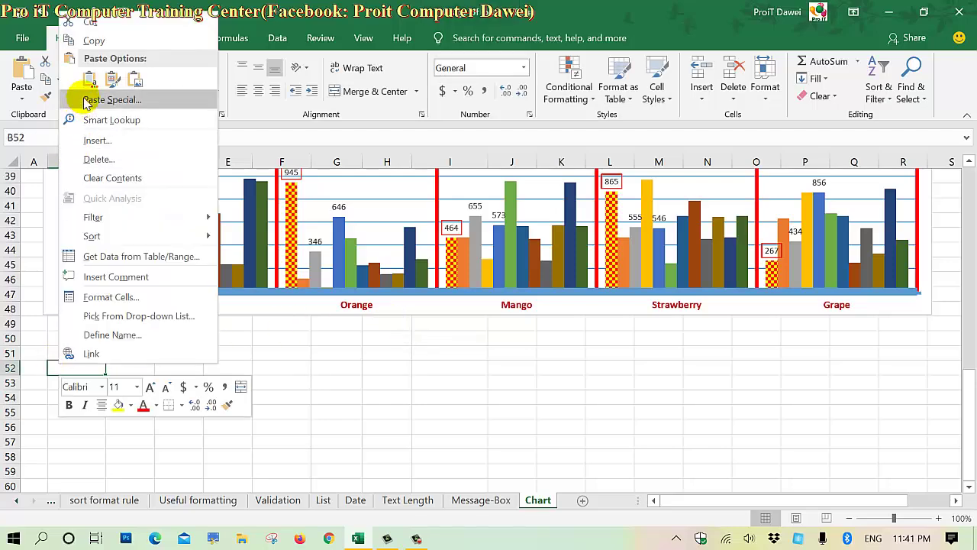
click(90, 79)
scroll(331, 310, up, 2)
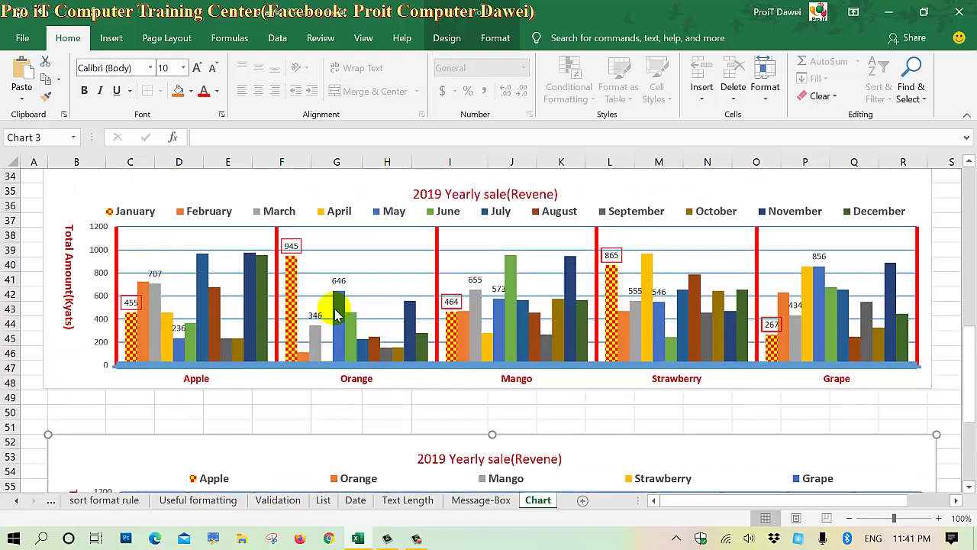
scroll(331, 310, up, 3)
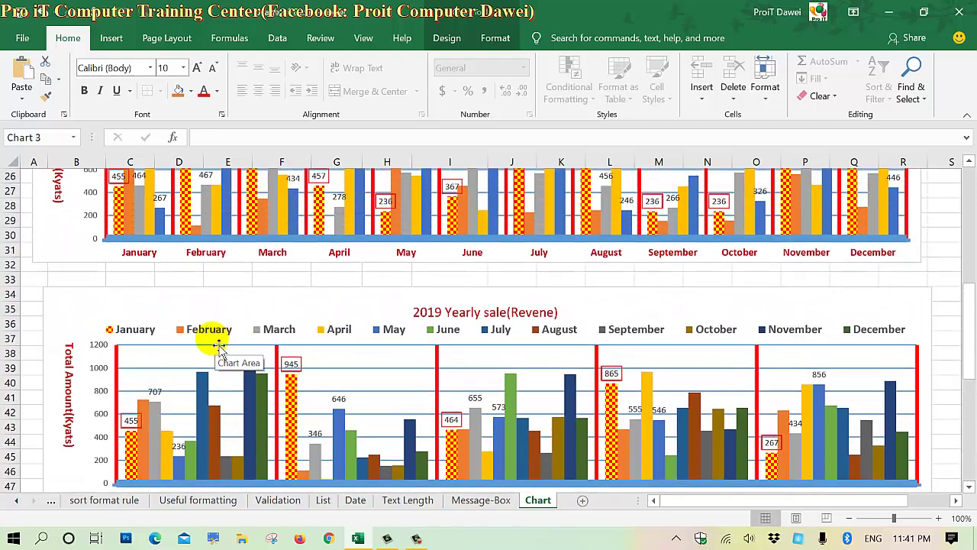
scroll(206, 294, up, 1)
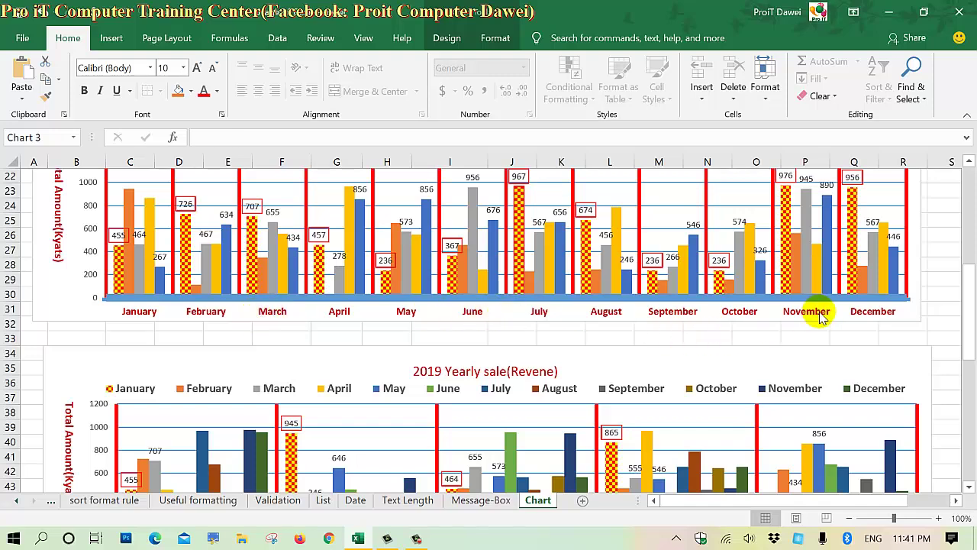
scroll(689, 246, up, 1)
scroll(506, 245, up, 1)
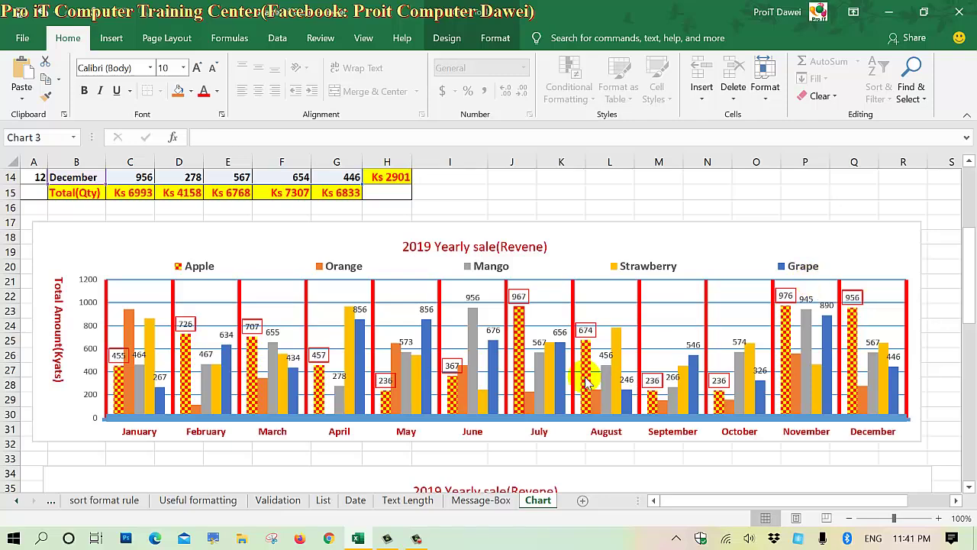
scroll(585, 375, down, 3)
scroll(585, 373, down, 2)
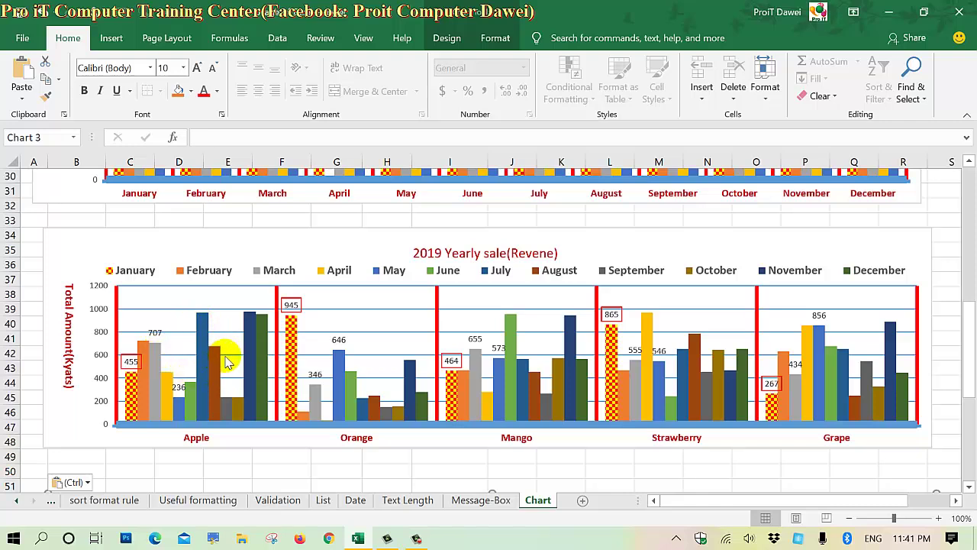
Select the third chart at B52 and bring up its Change Chart Type dialog
mouse_move(203, 322)
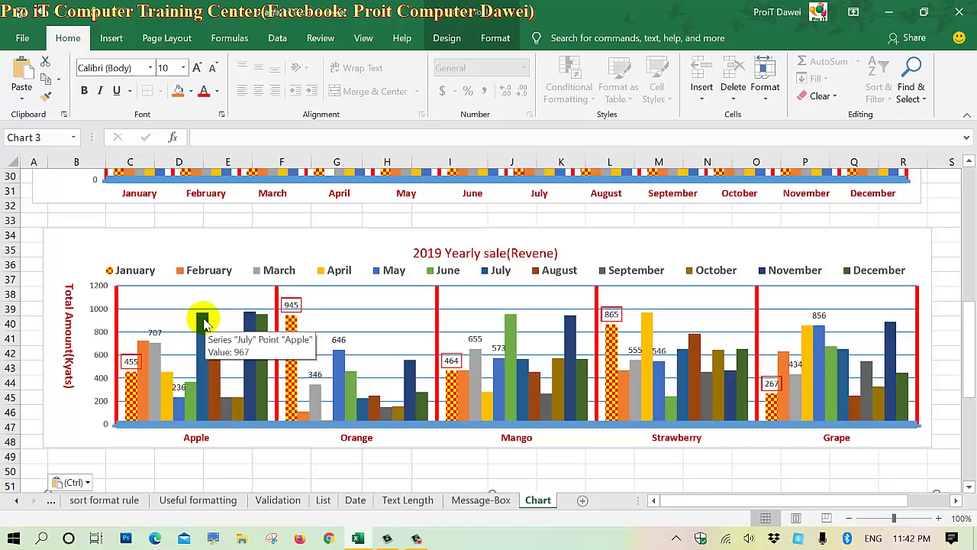
click(203, 322)
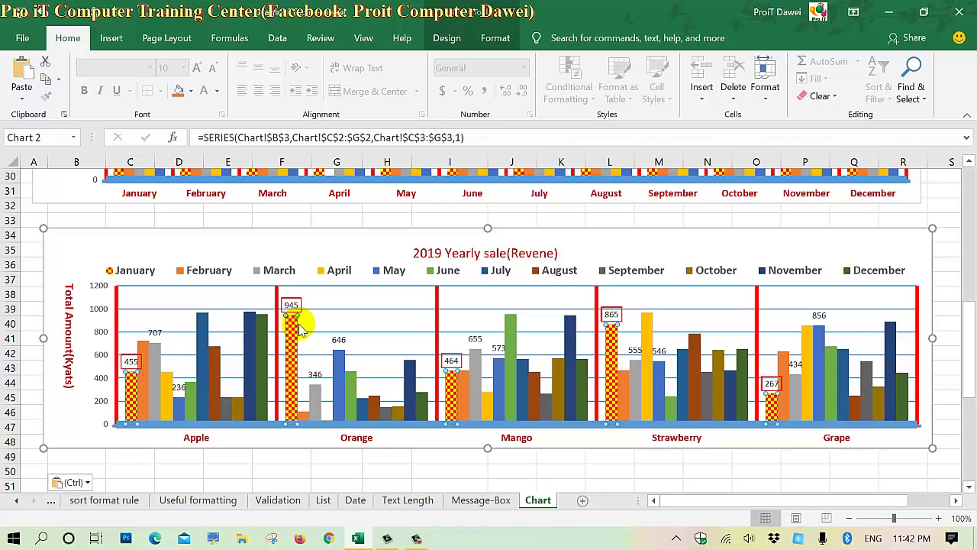
scroll(439, 374, up, 2)
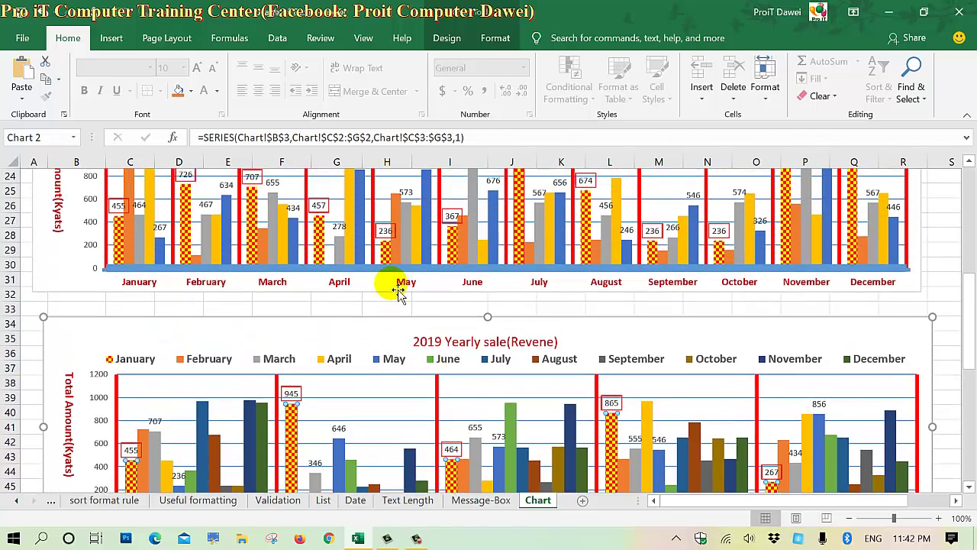
scroll(395, 289, down, 2)
scroll(389, 284, down, 2)
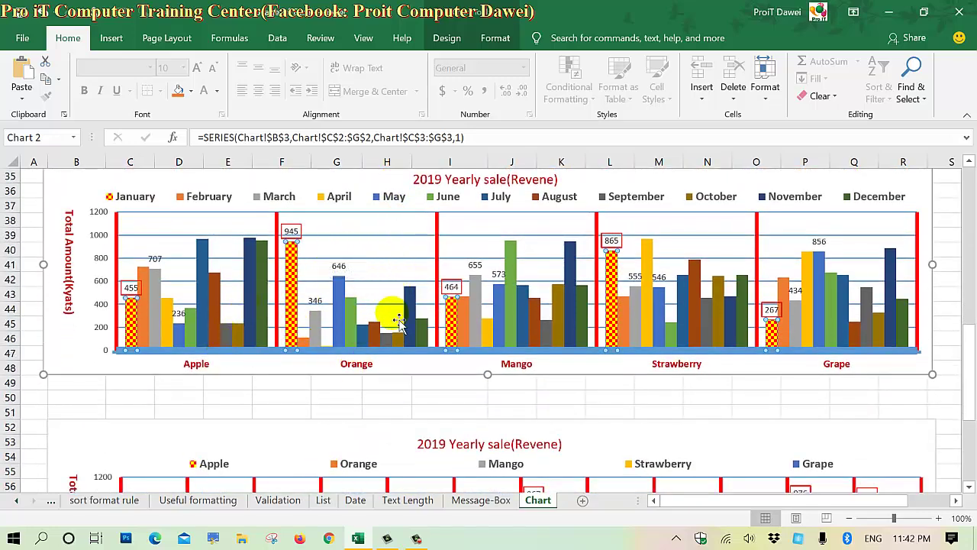
scroll(395, 318, down, 1)
scroll(393, 313, down, 3)
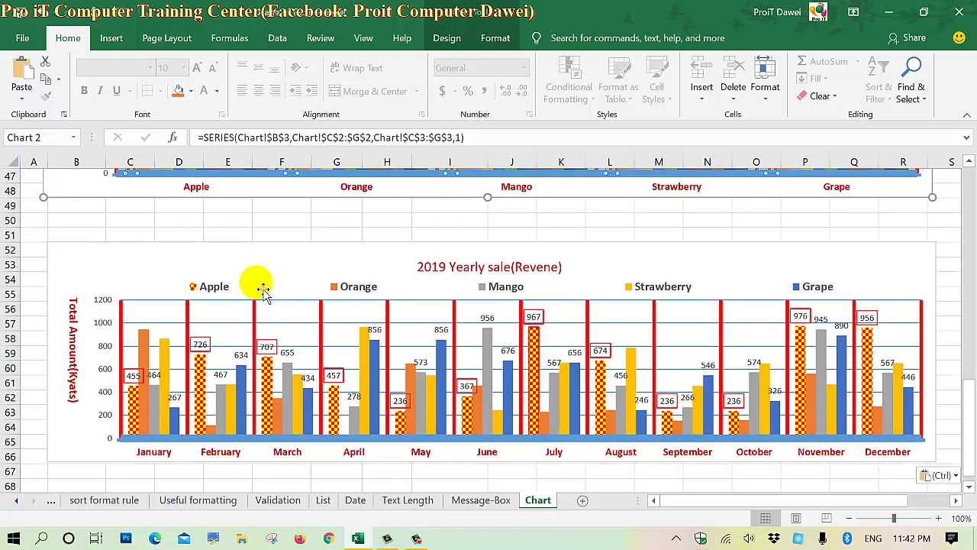
right_click(290, 286)
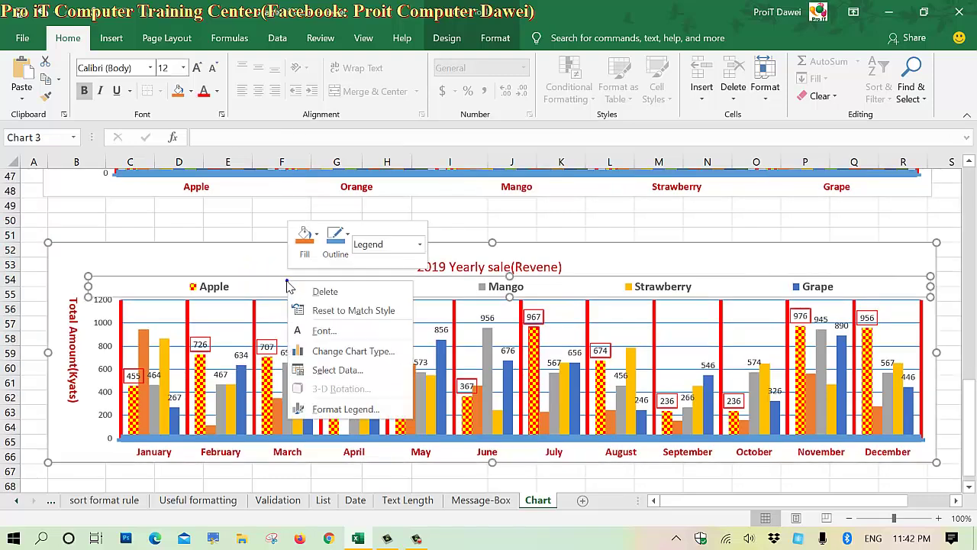
key(ctrl+v)
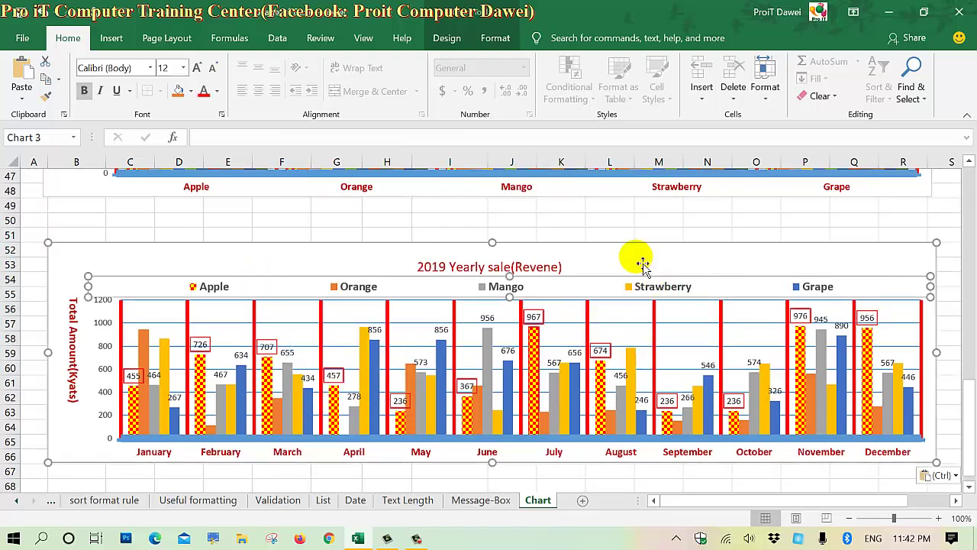
click(643, 264)
right_click(641, 263)
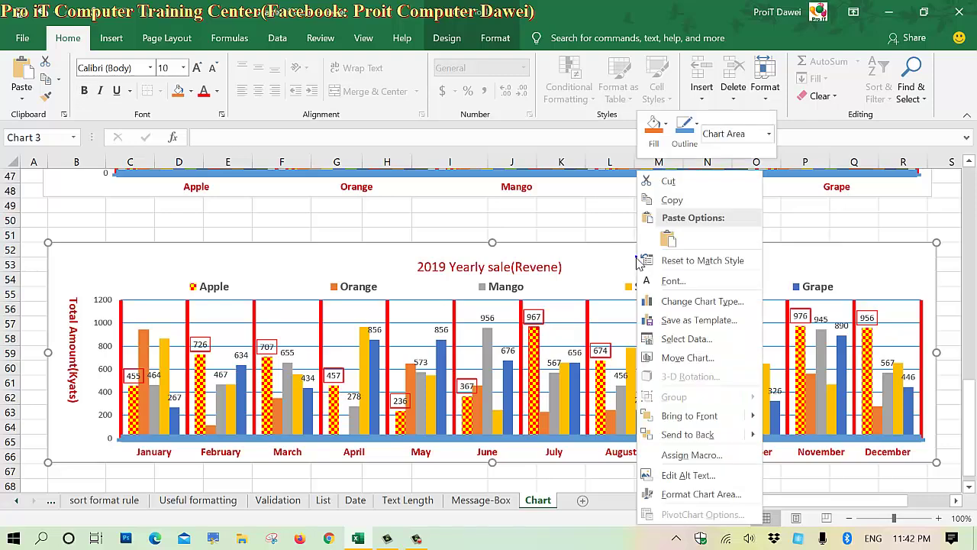
click(678, 302)
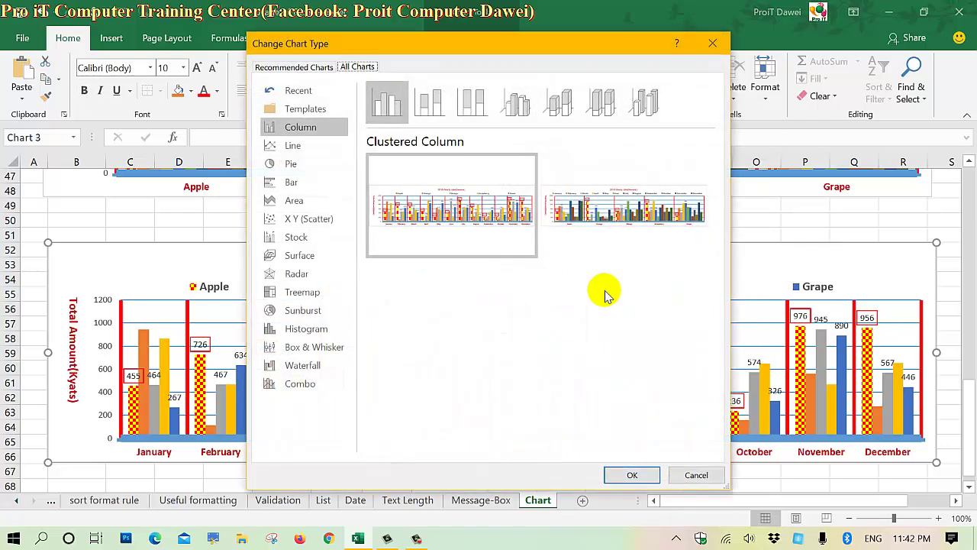
Preview the line variations and apply Line with Markers to the third chart
click(320, 146)
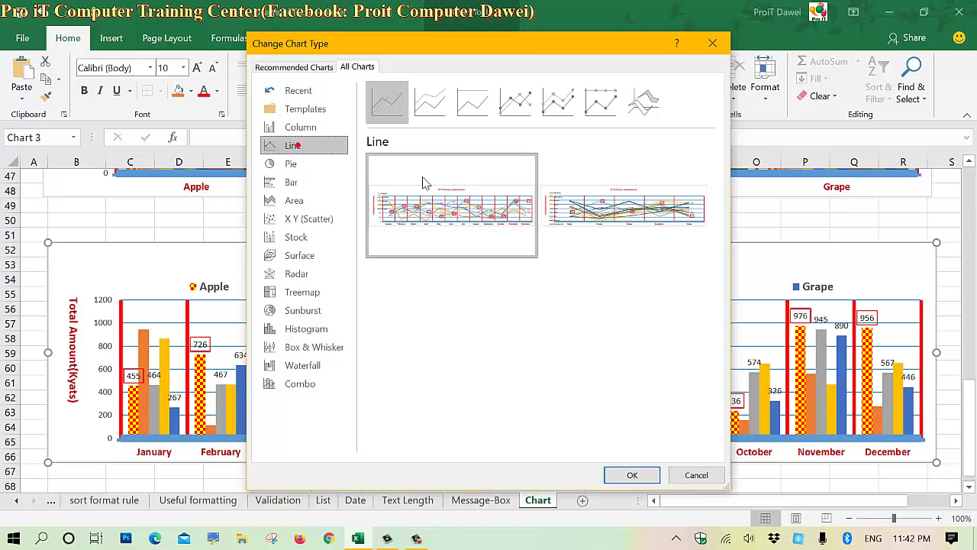
click(516, 105)
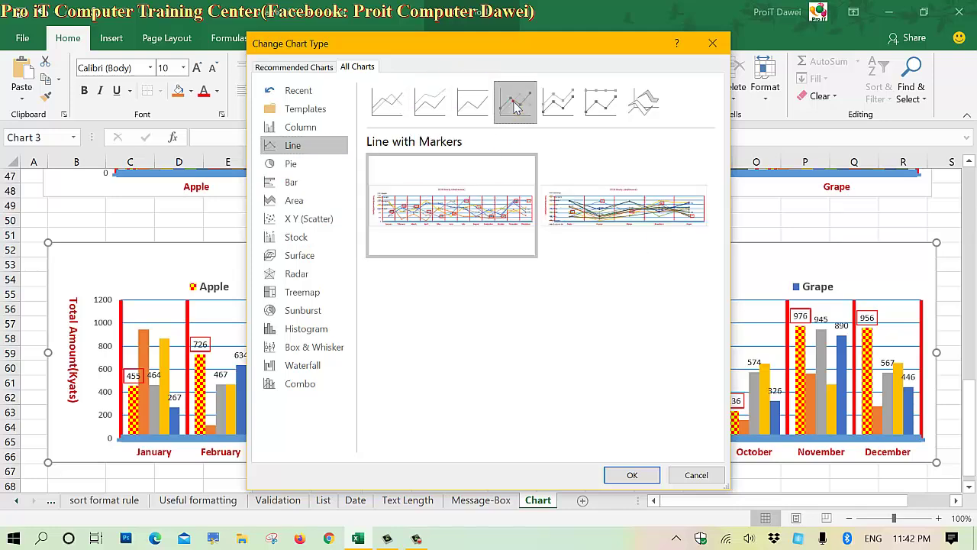
click(558, 101)
click(601, 101)
click(643, 102)
click(619, 104)
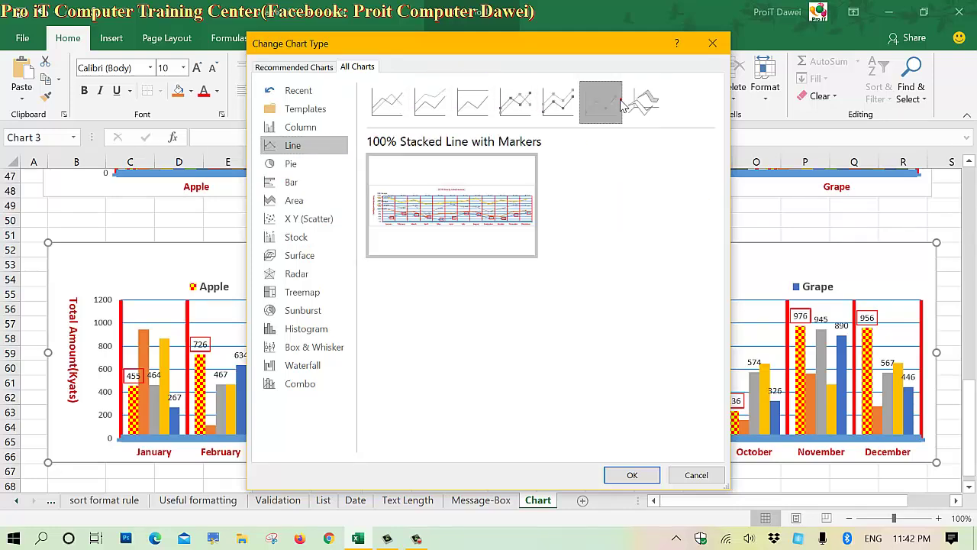
click(558, 103)
click(515, 103)
click(558, 104)
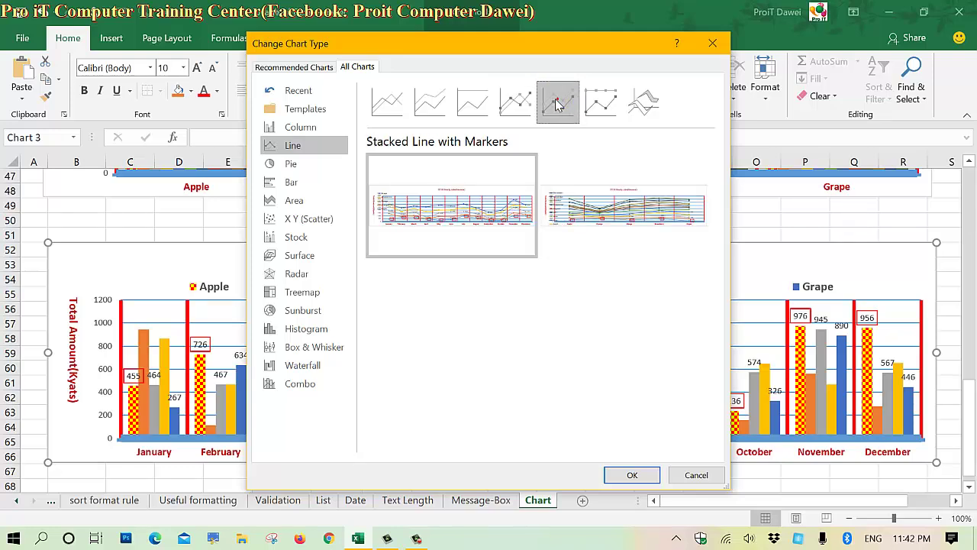
click(515, 103)
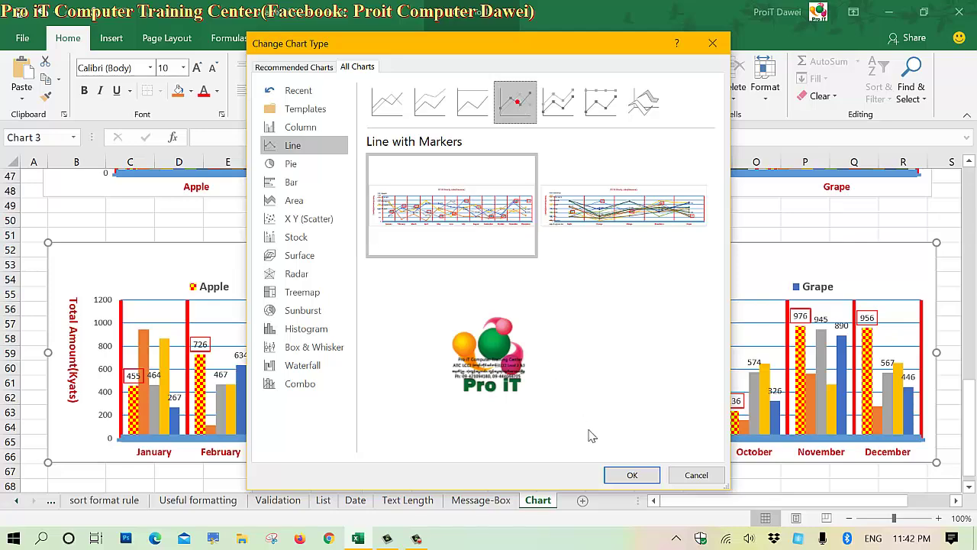
click(631, 474)
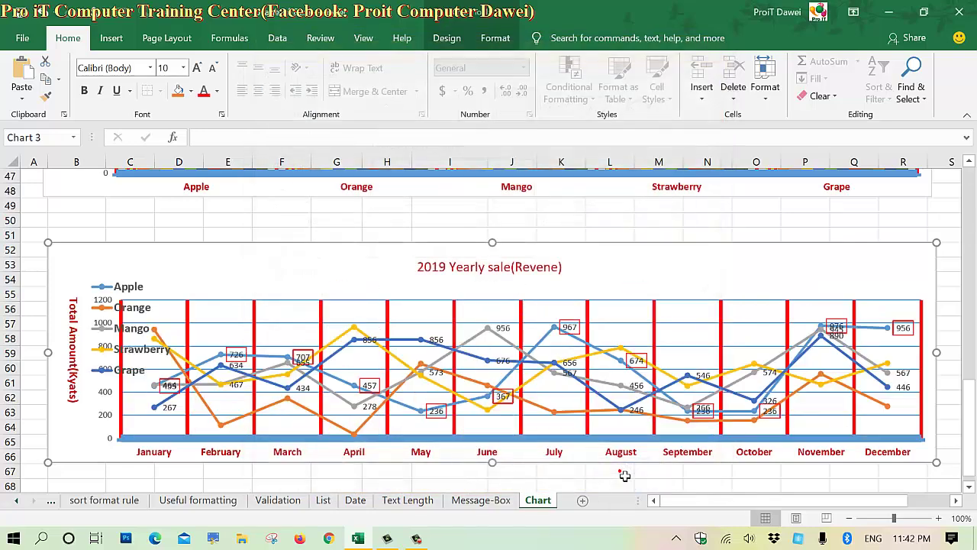
Stretch the legend into a single row across the top of the chart
click(120, 351)
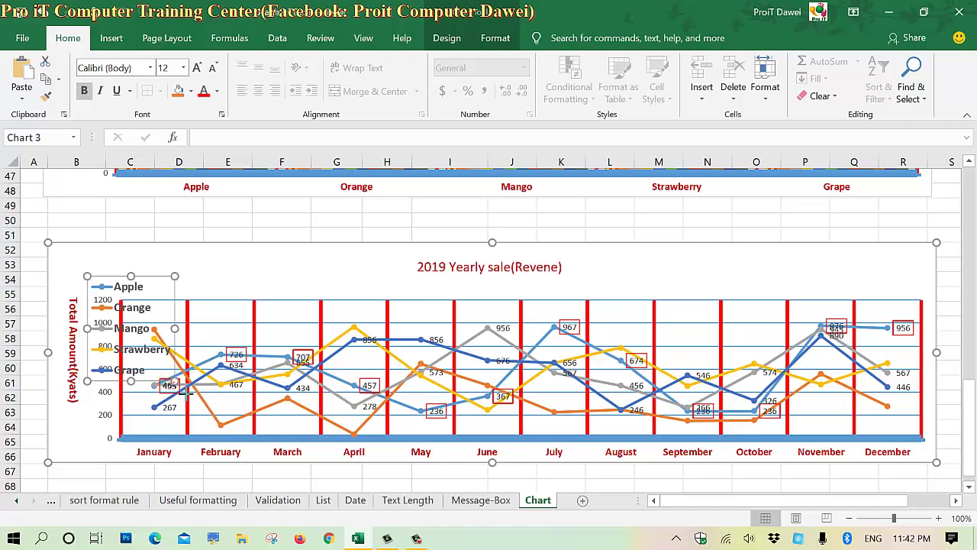
drag(306, 289, 929, 301)
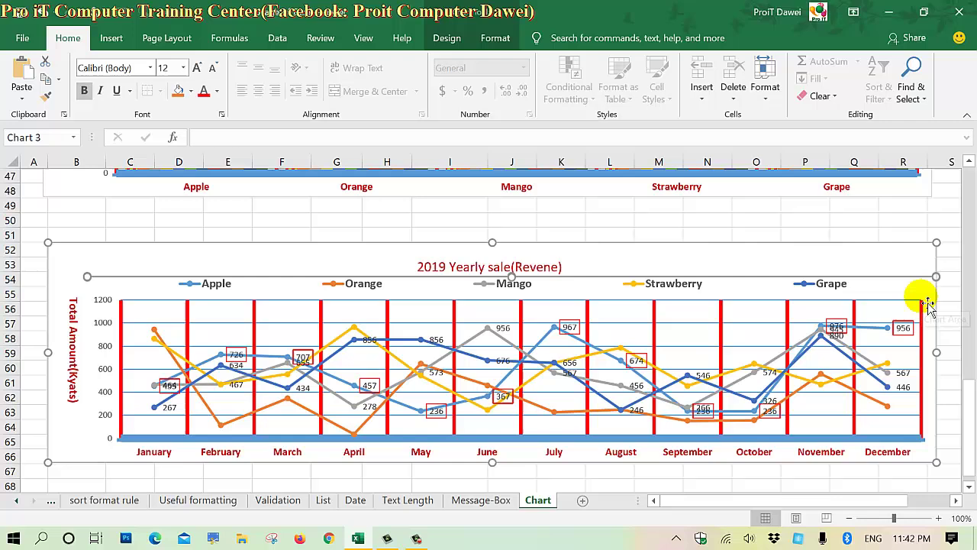
click(691, 345)
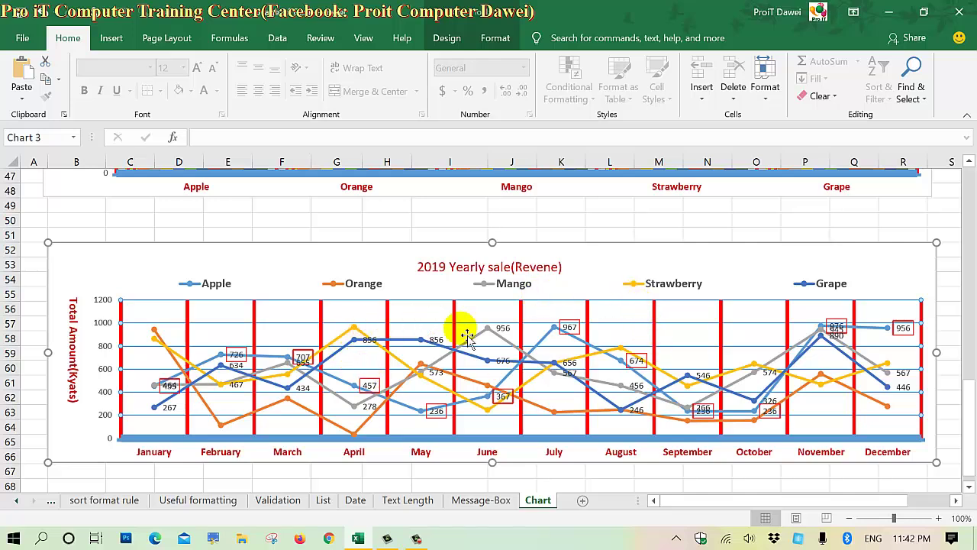
click(338, 342)
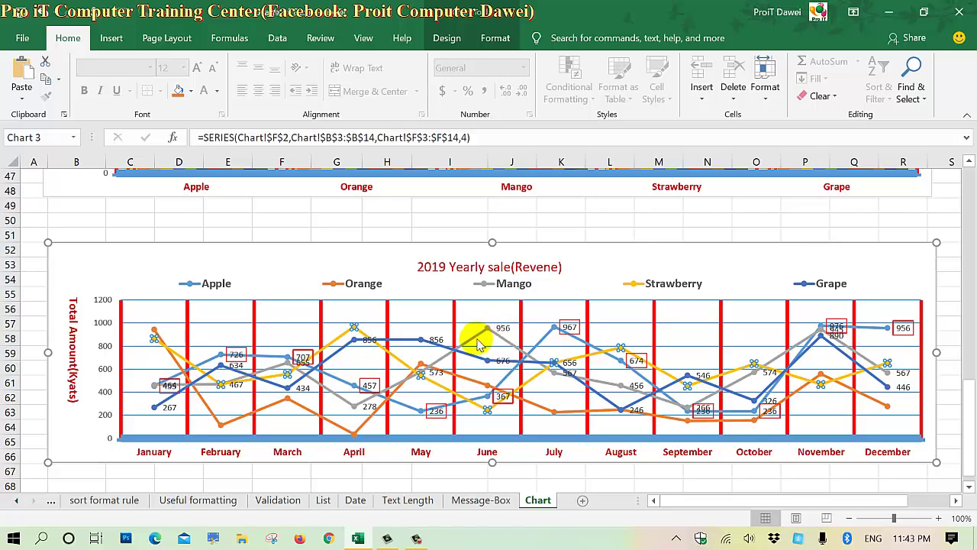
scroll(485, 366, down, 3)
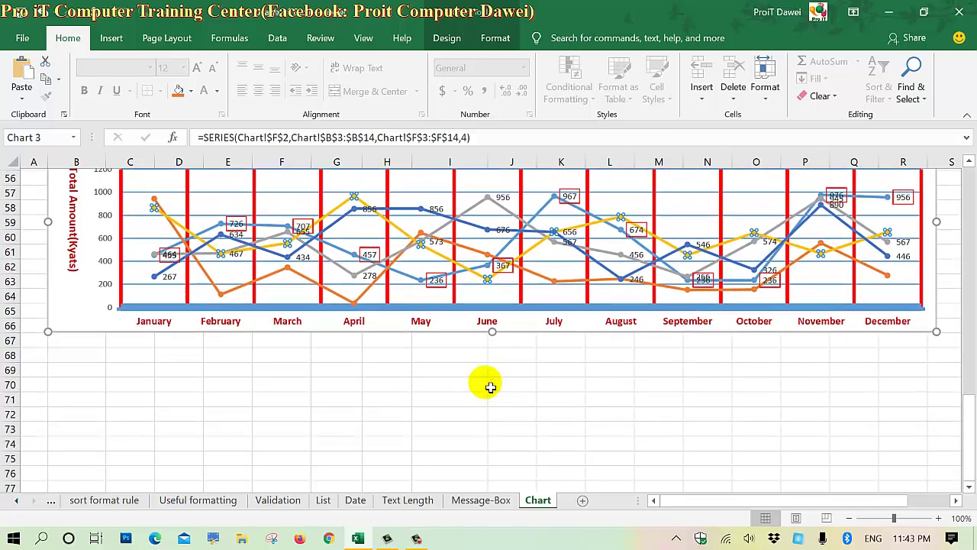
scroll(489, 387, up, 3)
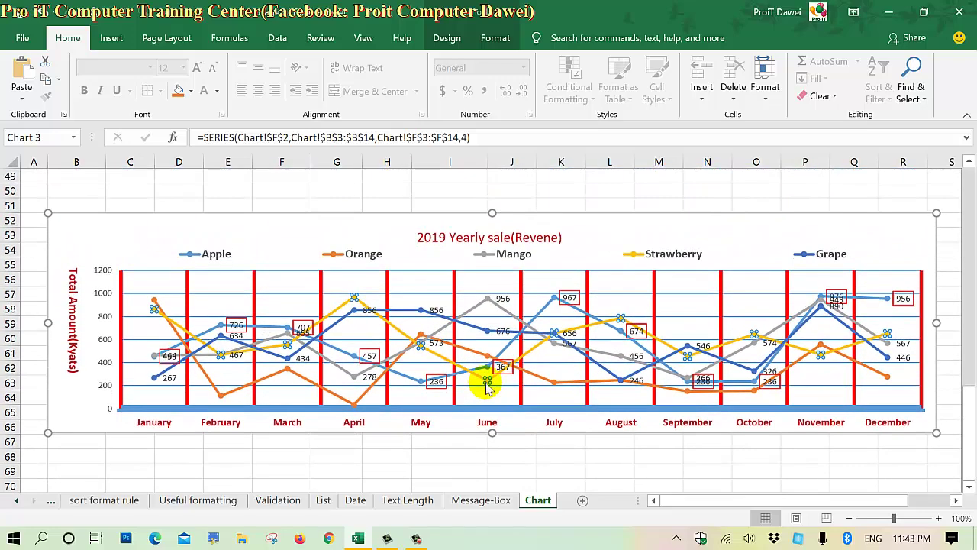
scroll(487, 388, up, 1)
scroll(422, 333, up, 2)
scroll(426, 335, up, 3)
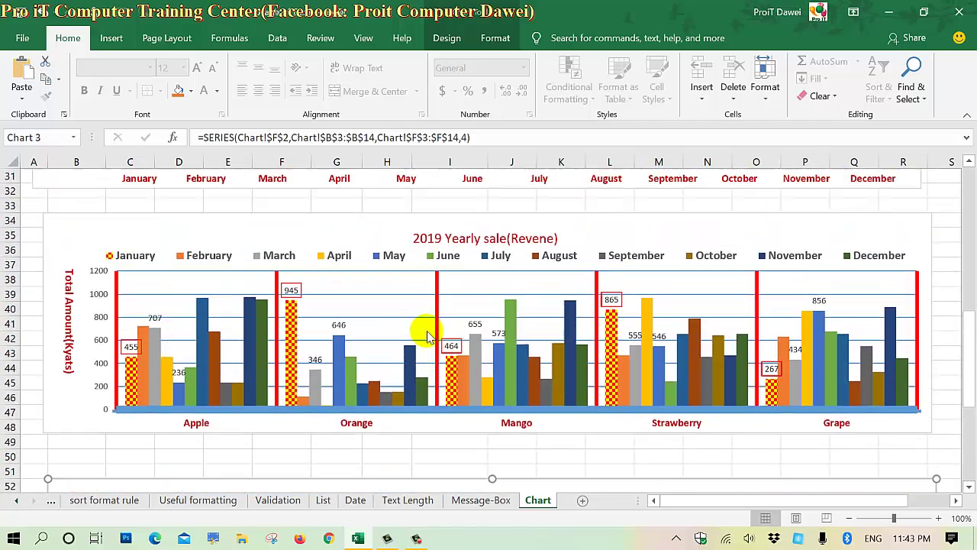
scroll(426, 333, up, 3)
scroll(435, 336, up, 1)
scroll(425, 331, down, 4)
scroll(427, 335, down, 2)
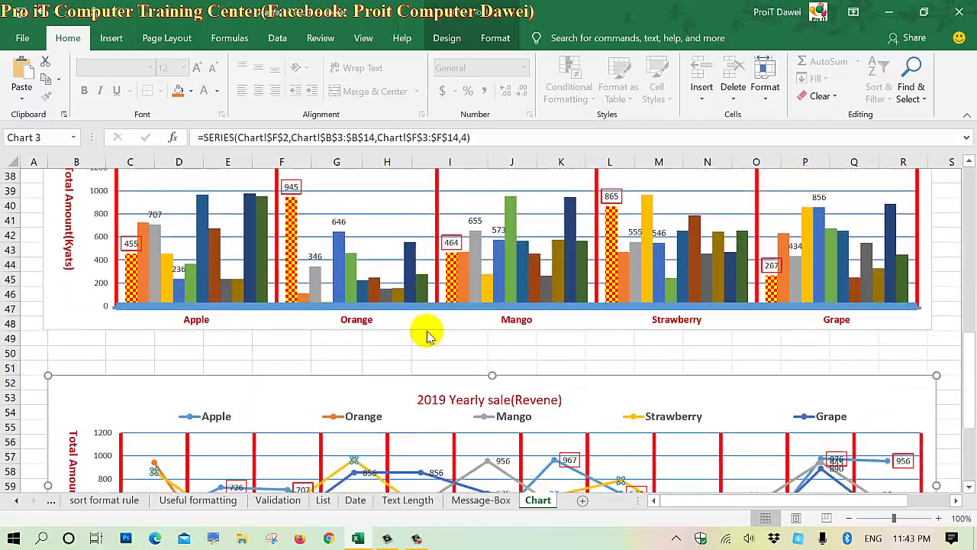
scroll(426, 334, down, 3)
Change the monthly sales chart to a 3-D Line chart
click(400, 279)
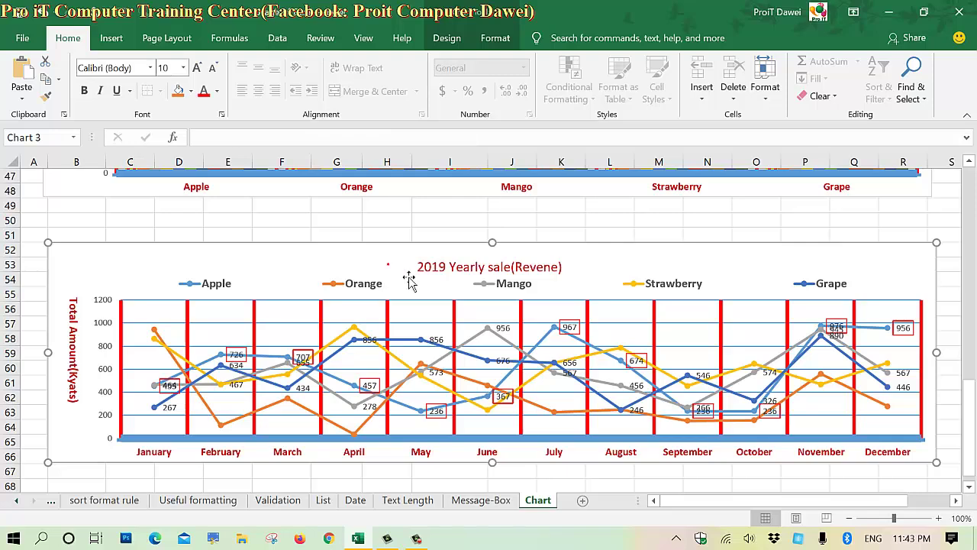
click(382, 278)
right_click(386, 272)
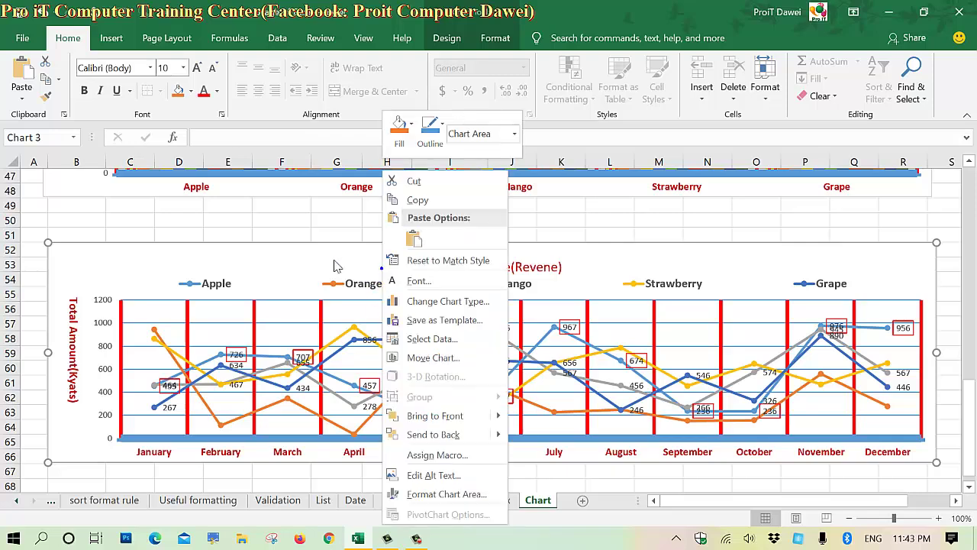
click(290, 263)
right_click(293, 262)
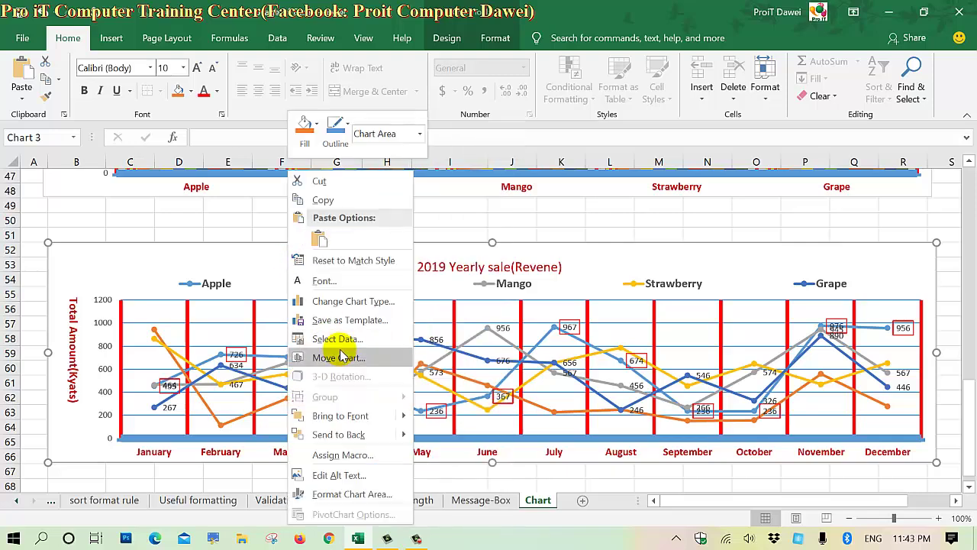
click(341, 302)
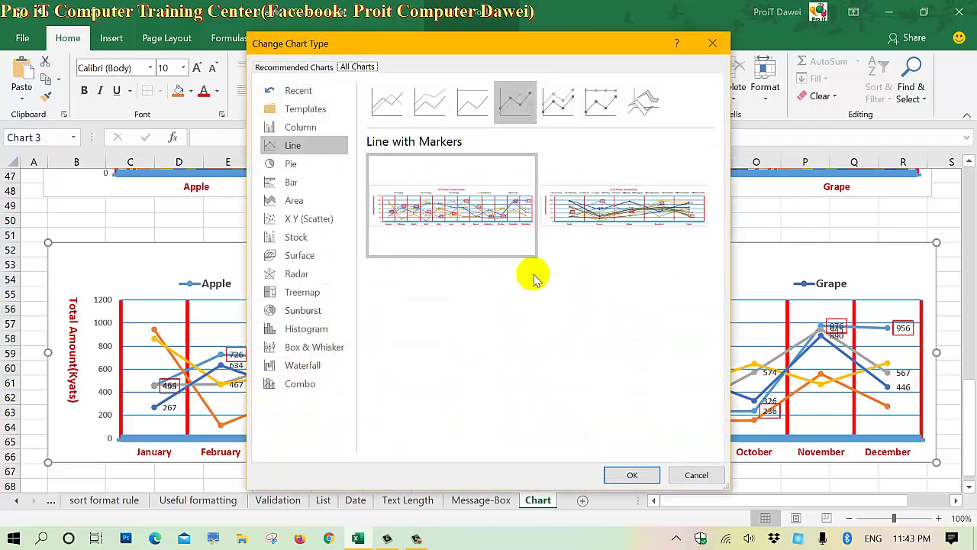
click(630, 103)
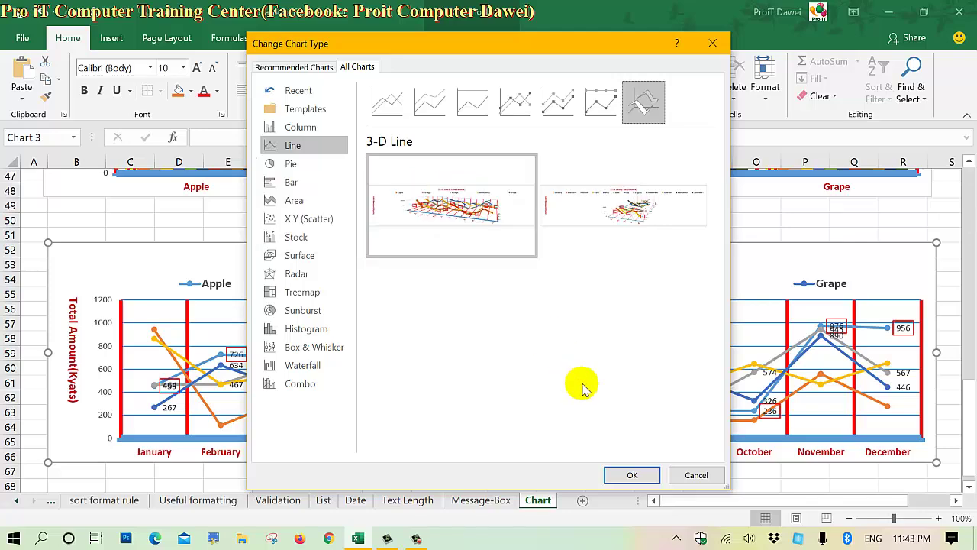
mouse_move(502, 212)
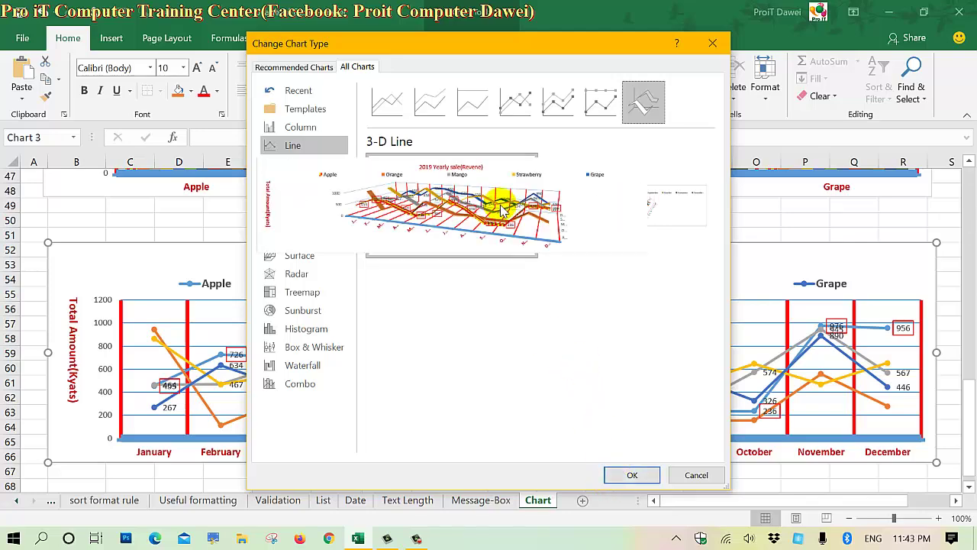
click(625, 475)
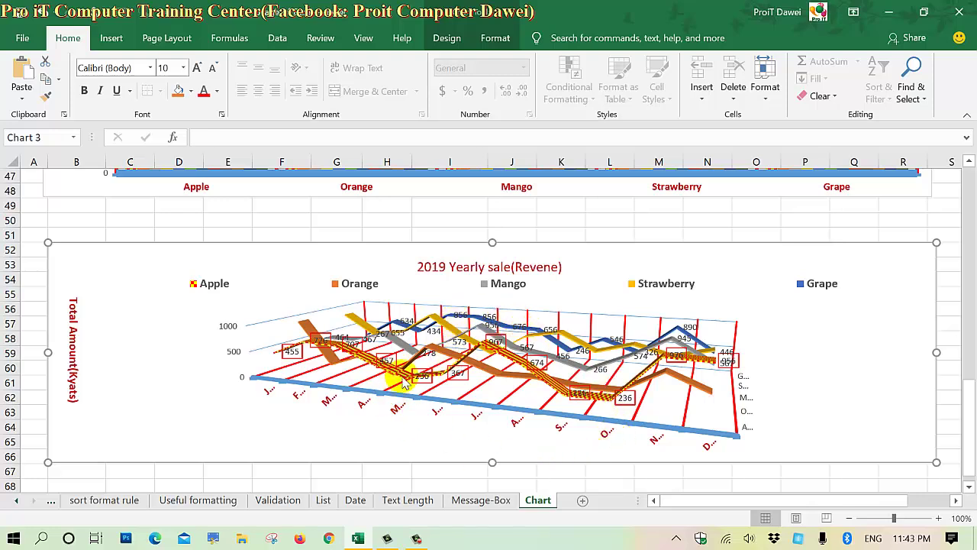
Open the plot area formatting, then reopen the Change Chart Type dialog
click(499, 429)
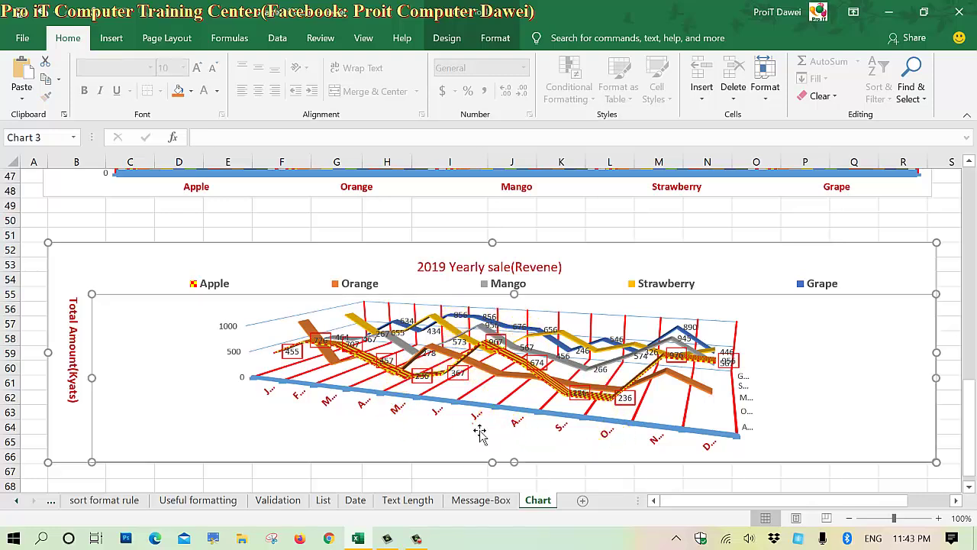
double_click(441, 419)
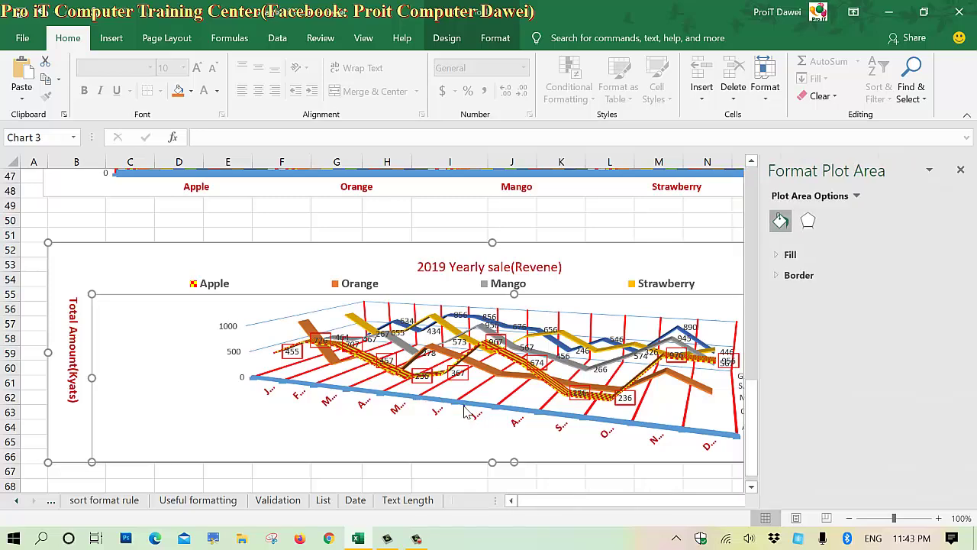
right_click(467, 416)
click(511, 321)
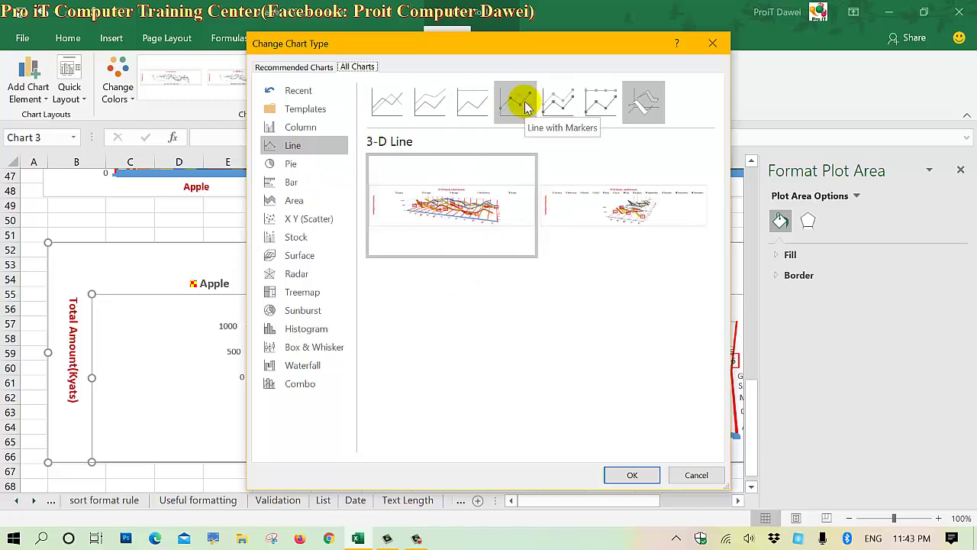
After previewing Pie and Bar, apply a plain Area chart and close the Format Chart Area pane
click(297, 164)
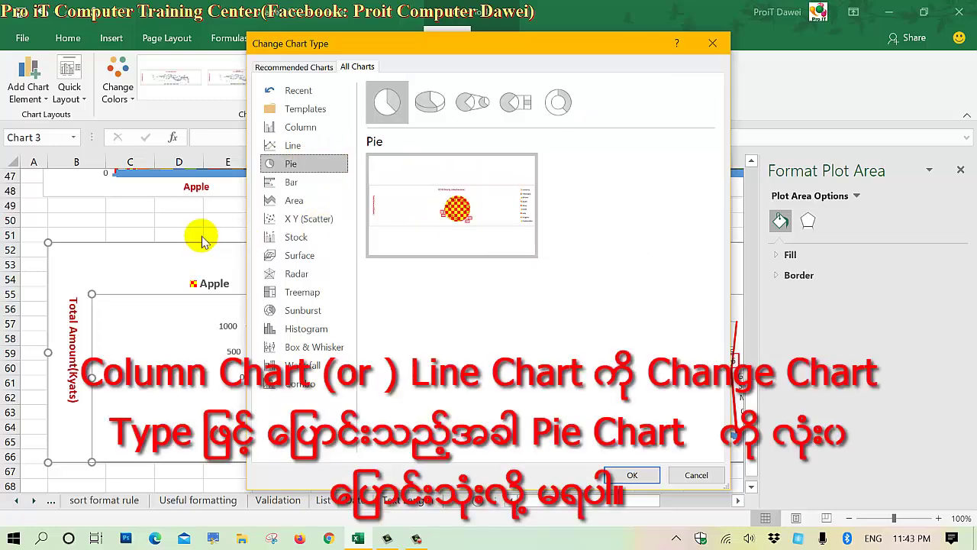
mouse_move(374, 174)
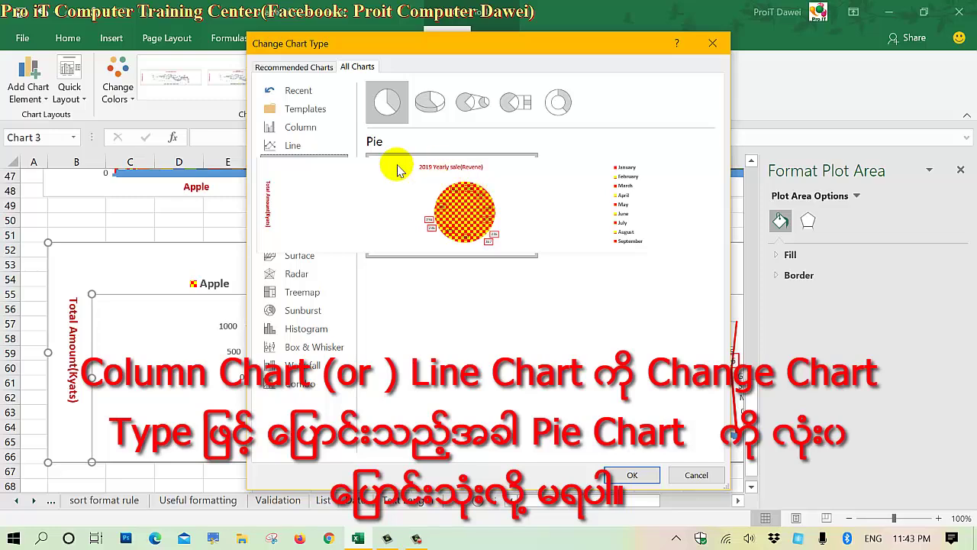
mouse_move(441, 196)
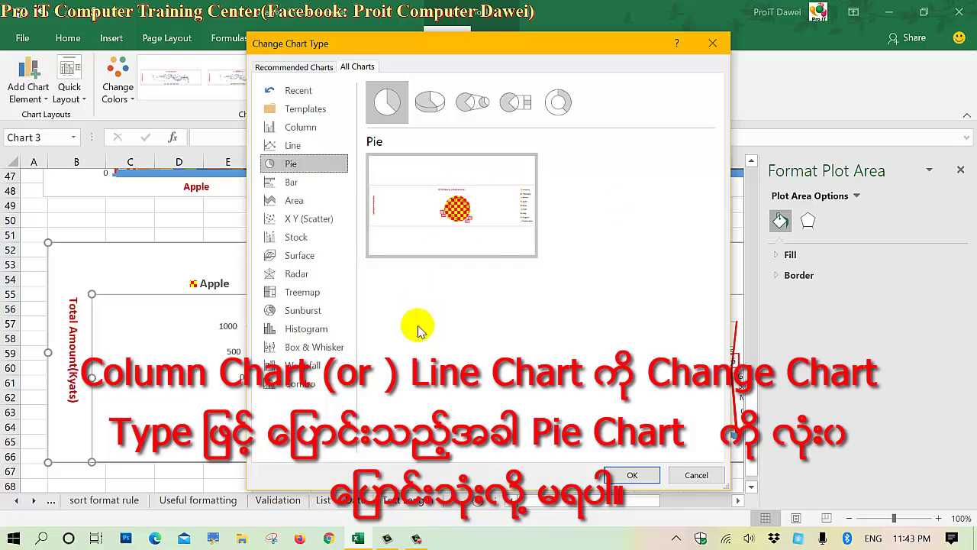
click(293, 183)
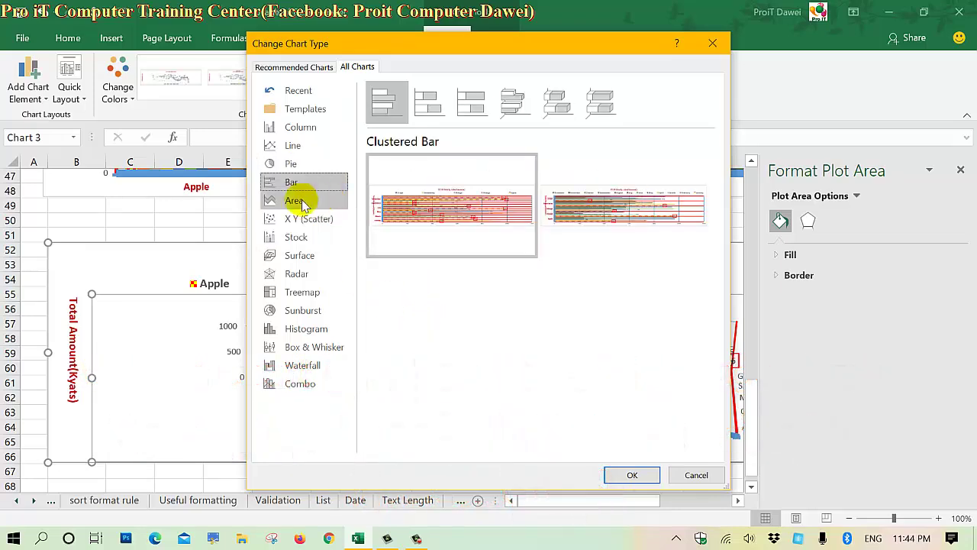
click(290, 201)
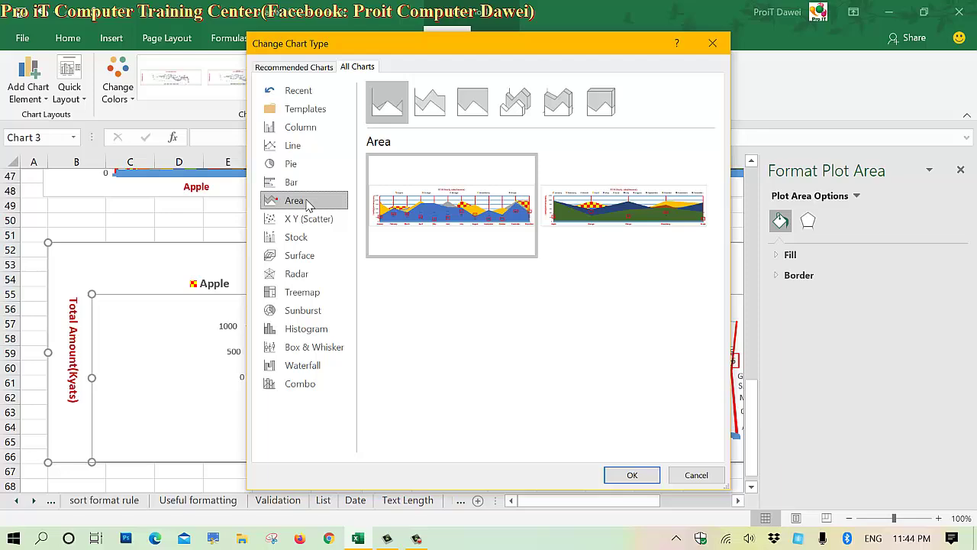
click(458, 224)
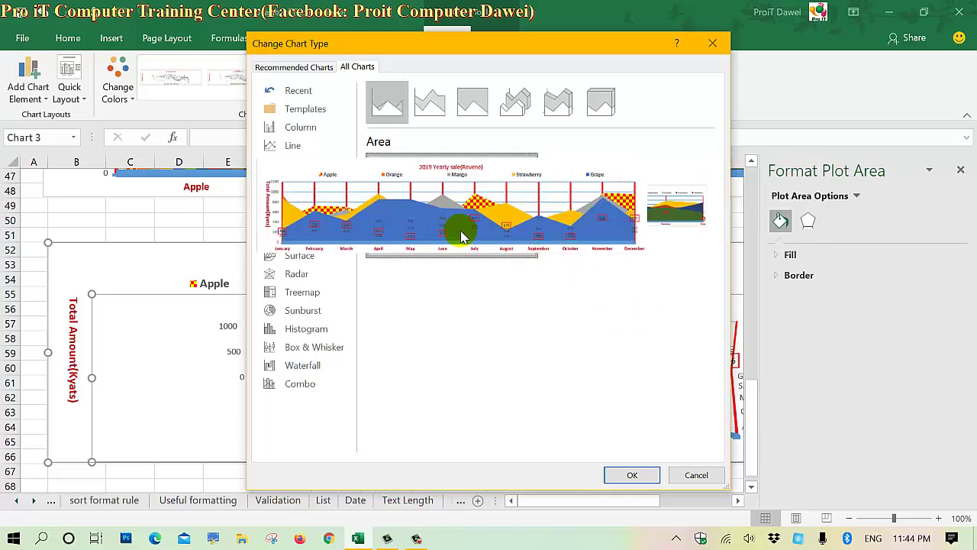
click(624, 474)
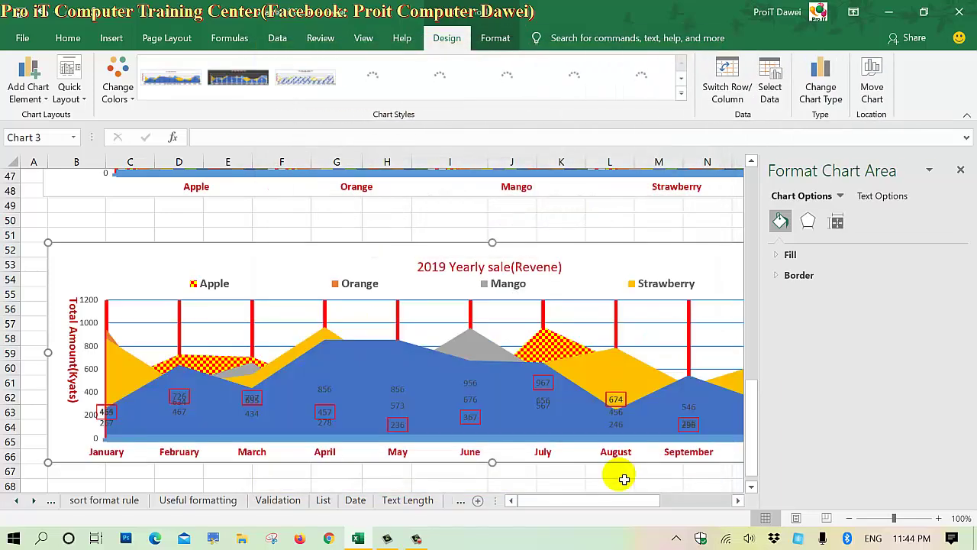
scroll(545, 374, down, 3)
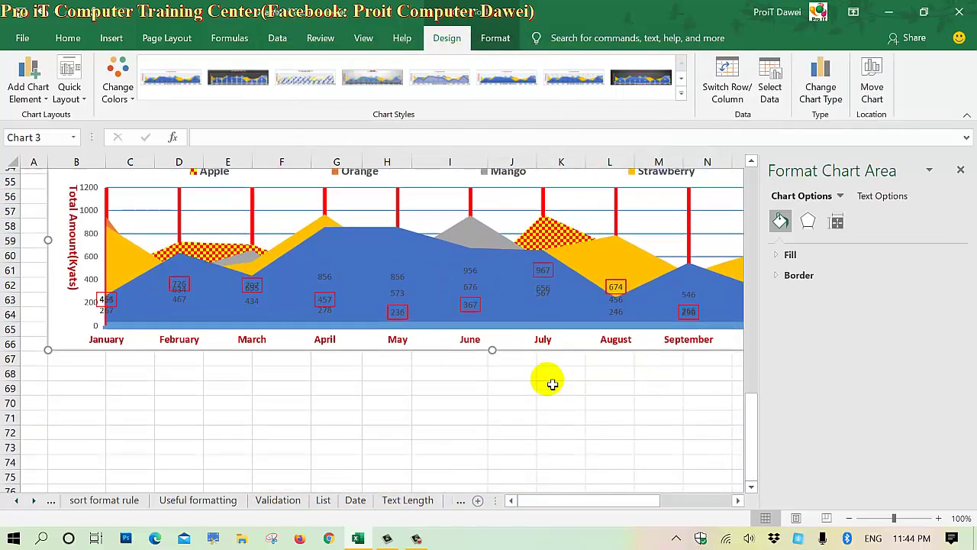
scroll(552, 384, up, 1)
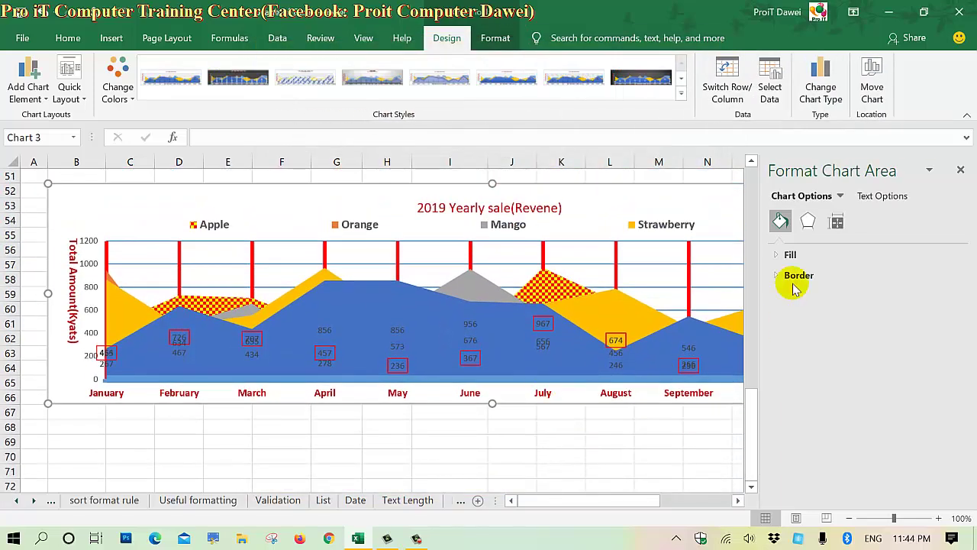
click(960, 170)
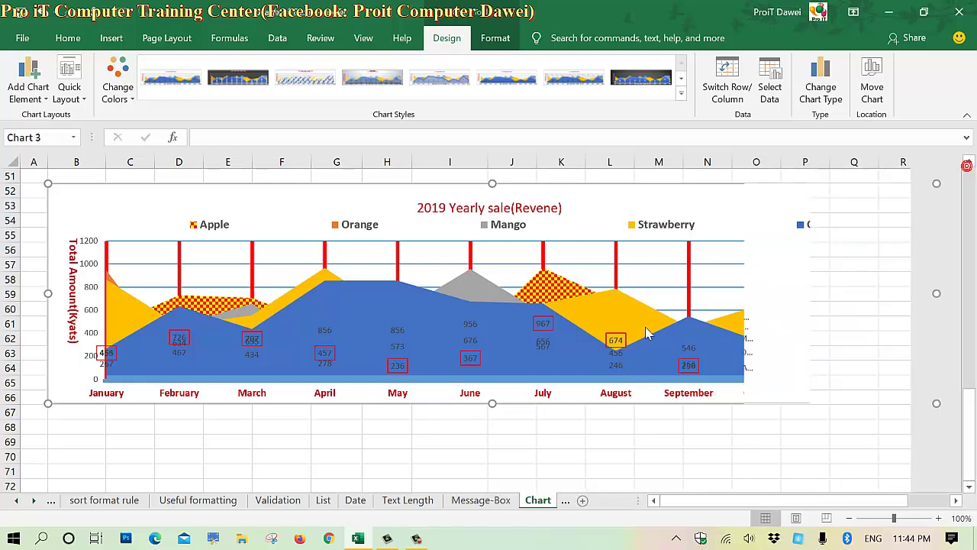
Change the Grape series' chart type to Clustered Column so all five fruits plot as columns
right_click(482, 313)
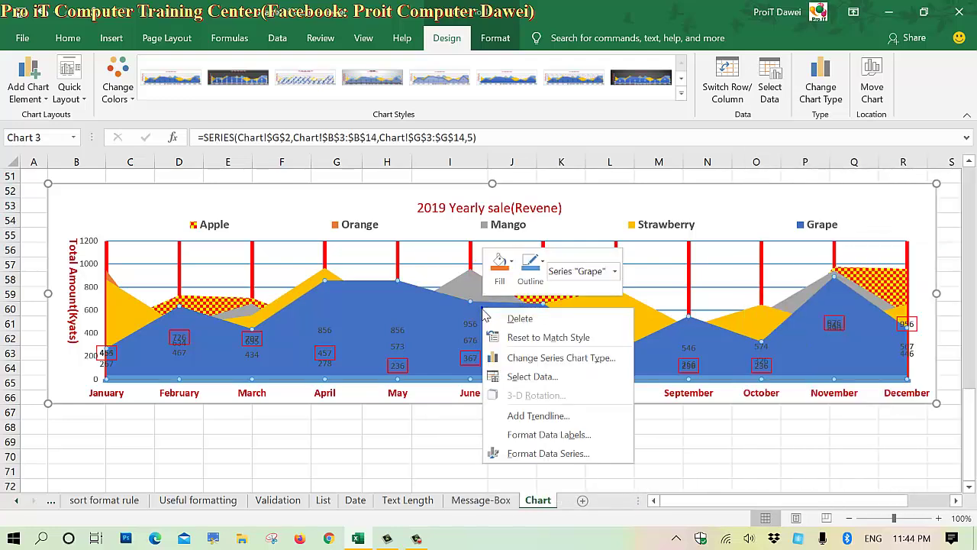
click(510, 357)
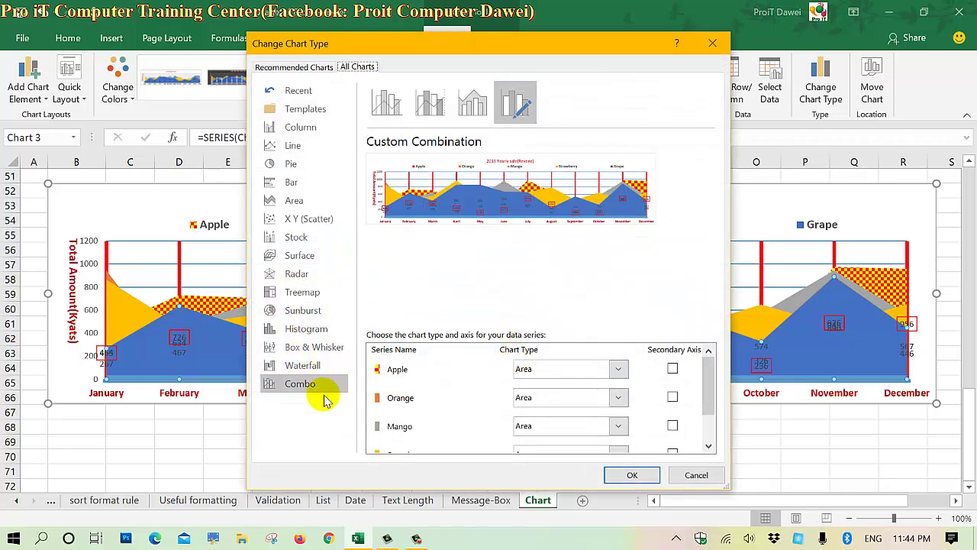
click(298, 130)
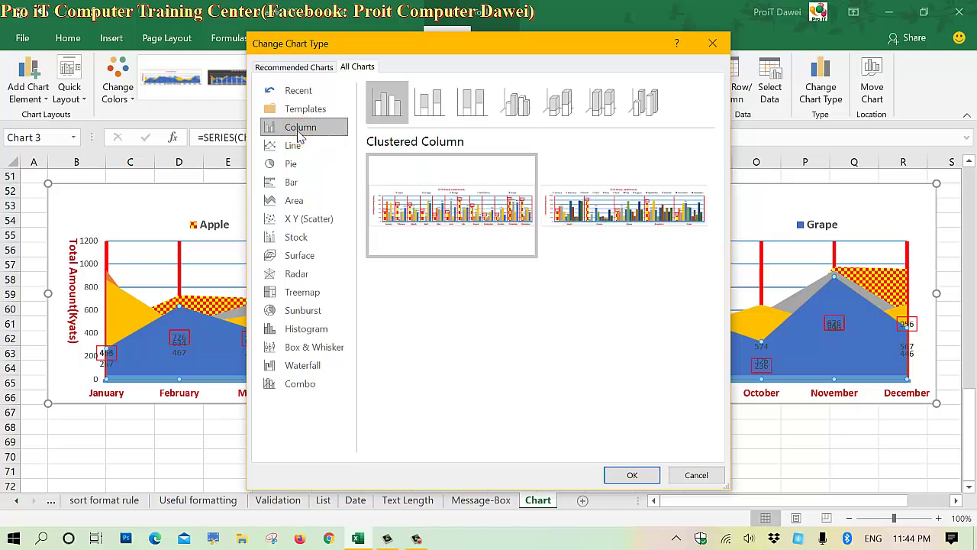
click(396, 106)
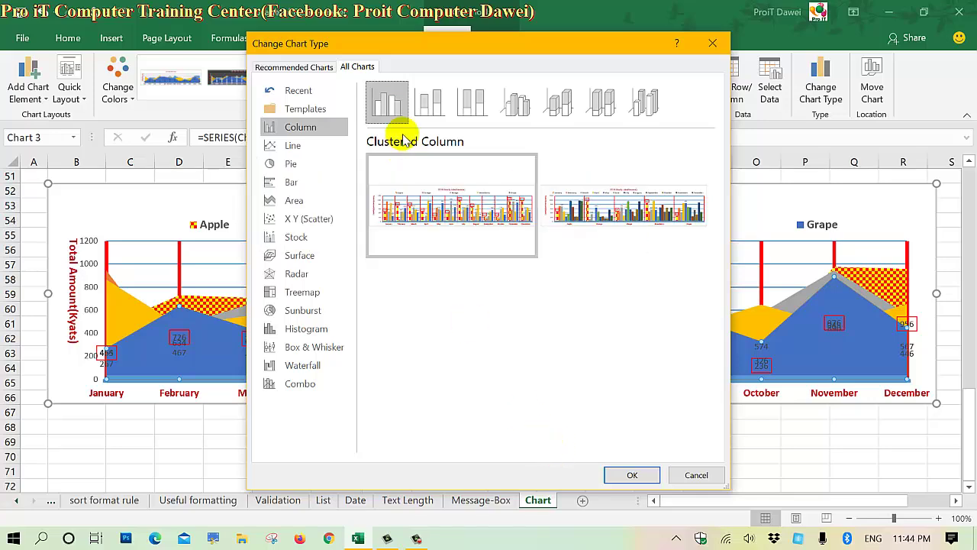
click(625, 479)
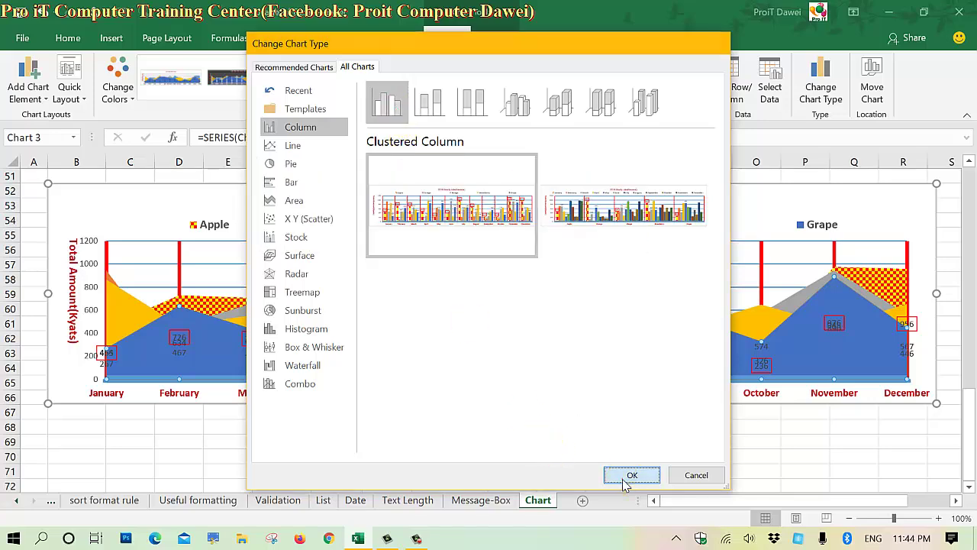
Reopen Change Chart Type and browse the Sunburst, Histogram and Stock chart categories
right_click(479, 306)
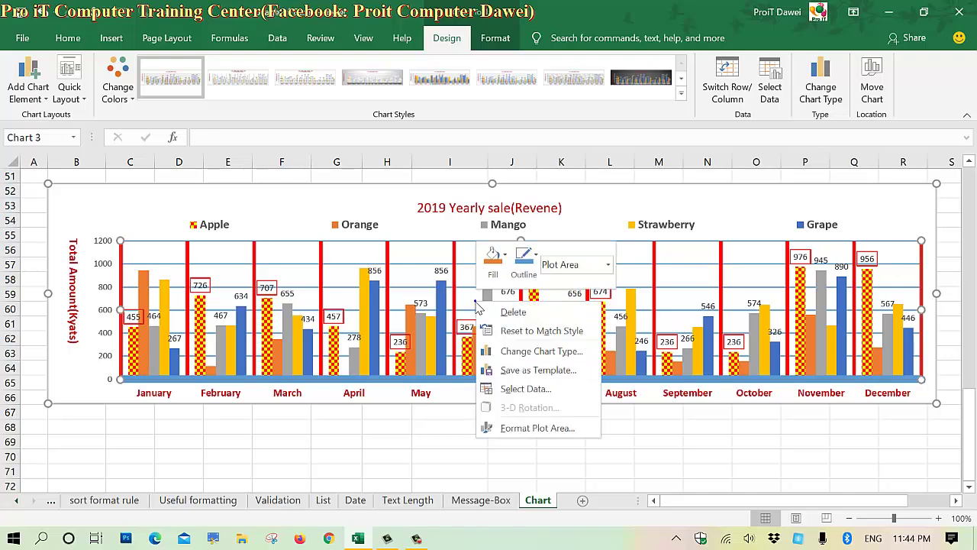
click(512, 351)
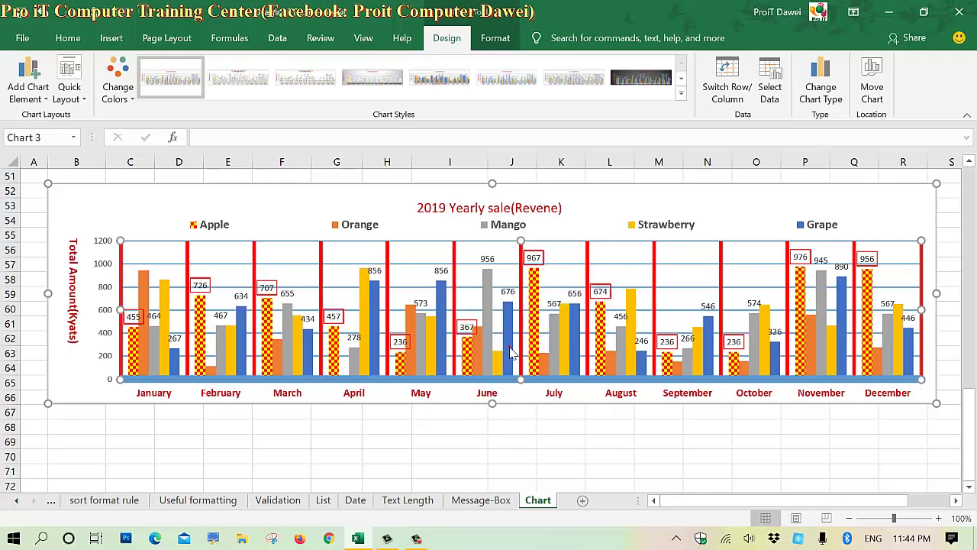
click(293, 219)
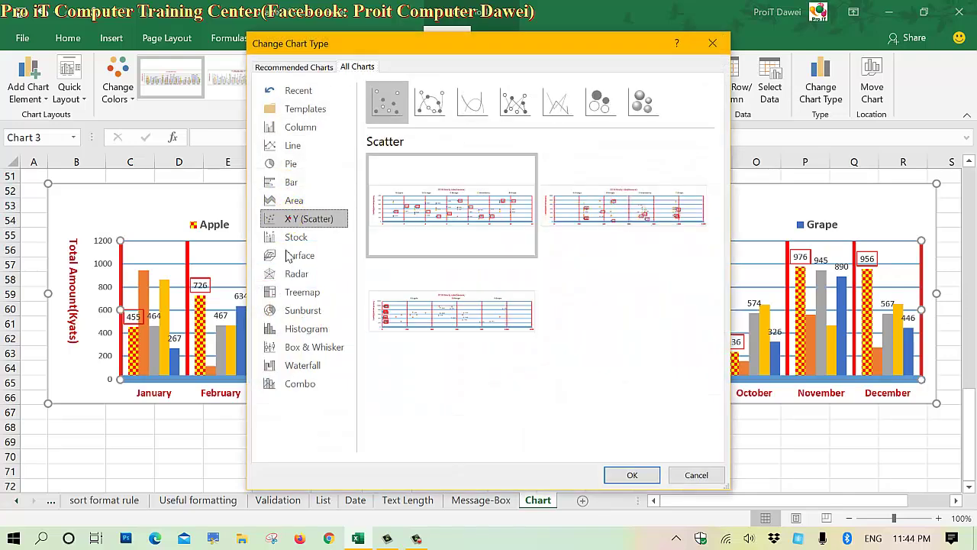
click(294, 255)
click(294, 273)
click(291, 294)
click(294, 310)
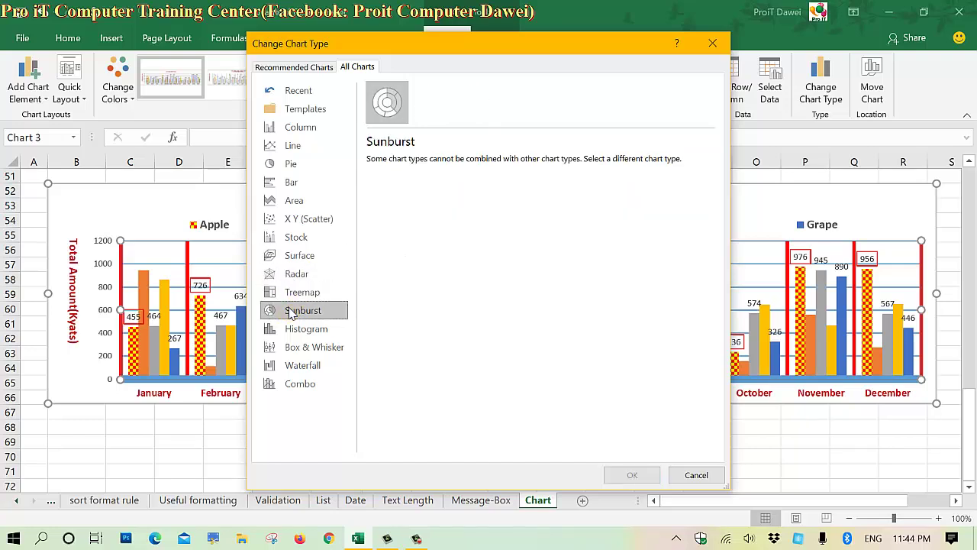
click(294, 328)
click(298, 294)
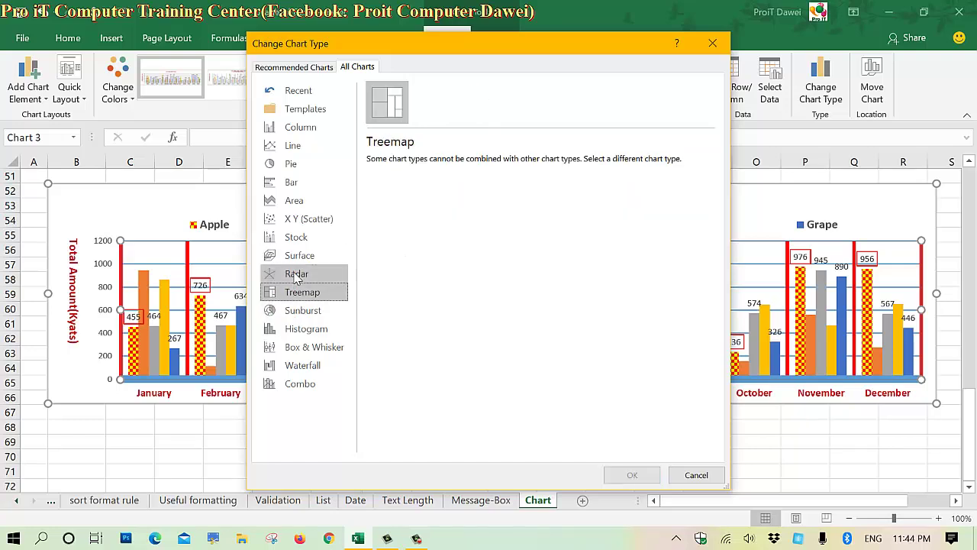
click(297, 273)
click(297, 255)
click(297, 236)
Apply the Clustered Column – Line combo with Apple, Orange, Mango as columns and Strawberry, Grape as lines
click(294, 219)
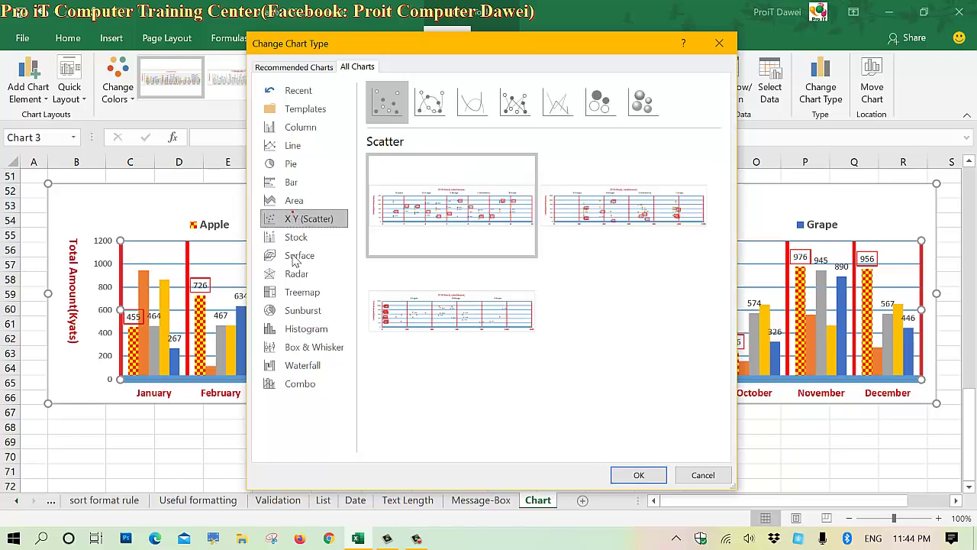
click(295, 273)
click(295, 309)
click(294, 350)
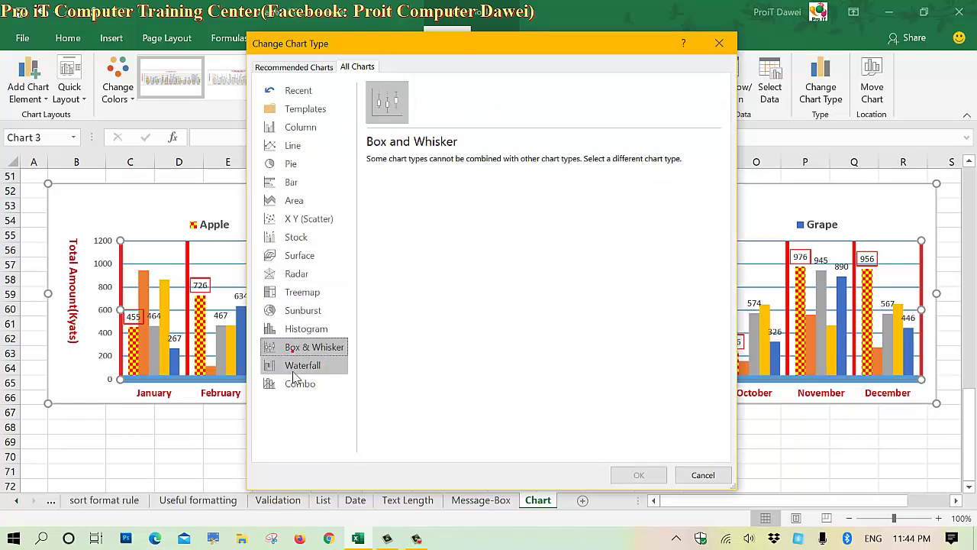
click(295, 370)
click(300, 388)
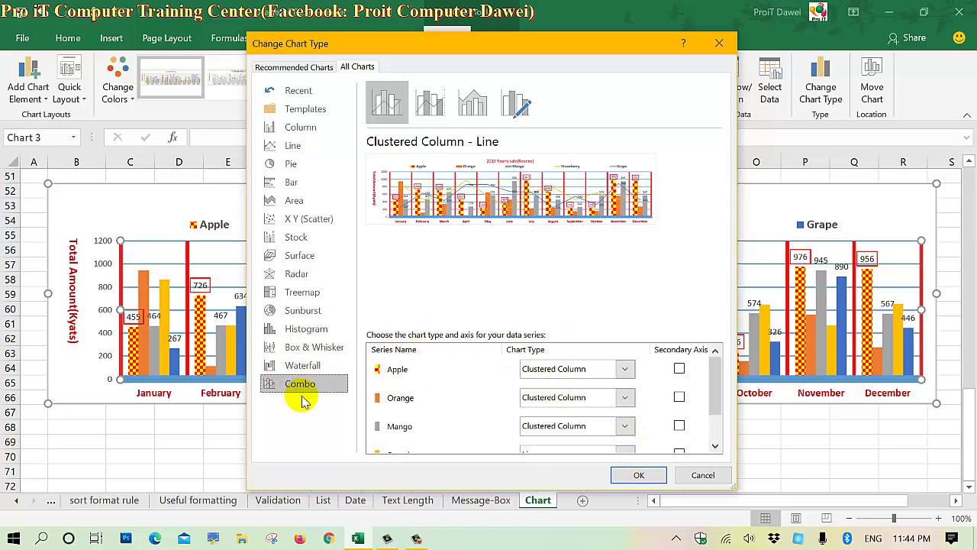
click(626, 476)
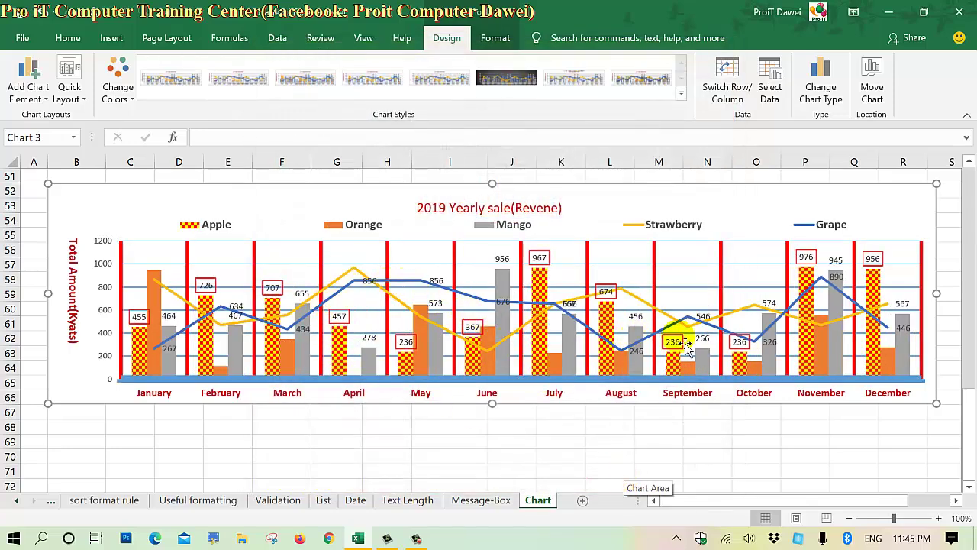
Plot Apple on a secondary axis, adding a 0–1200 value scale on the right
click(105, 252)
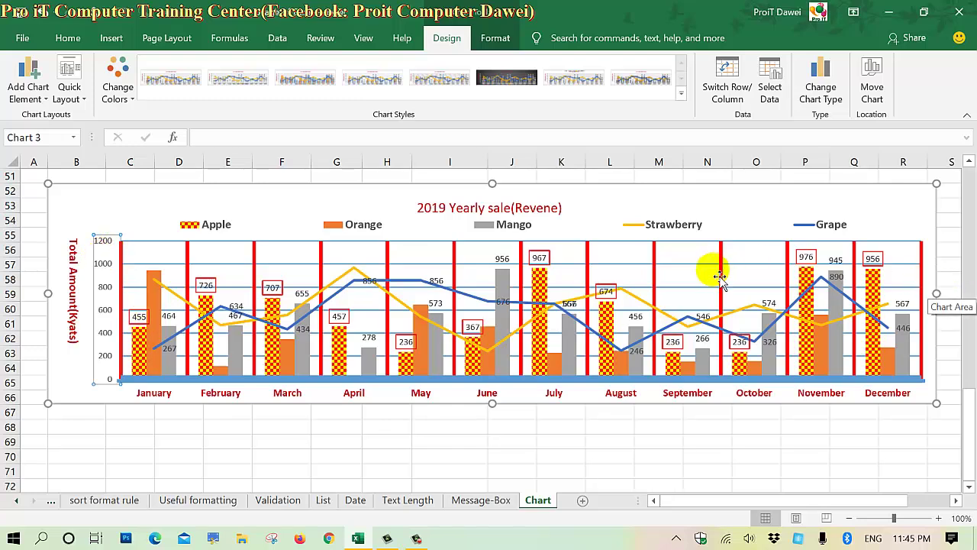
right_click(616, 253)
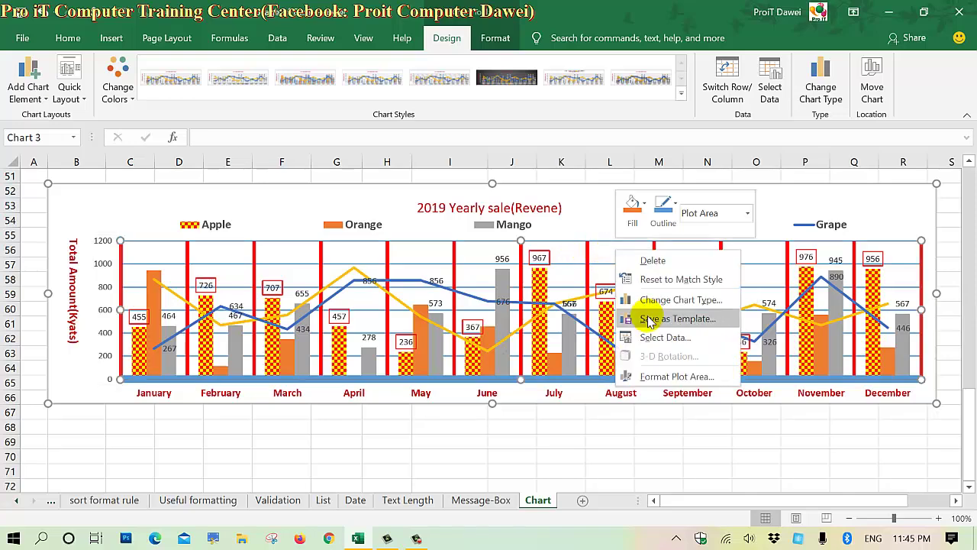
click(656, 300)
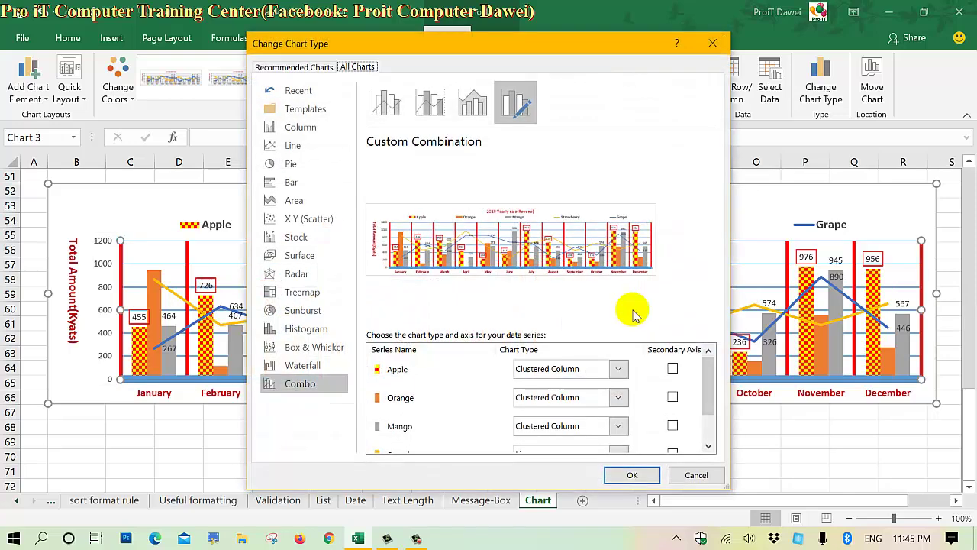
click(671, 369)
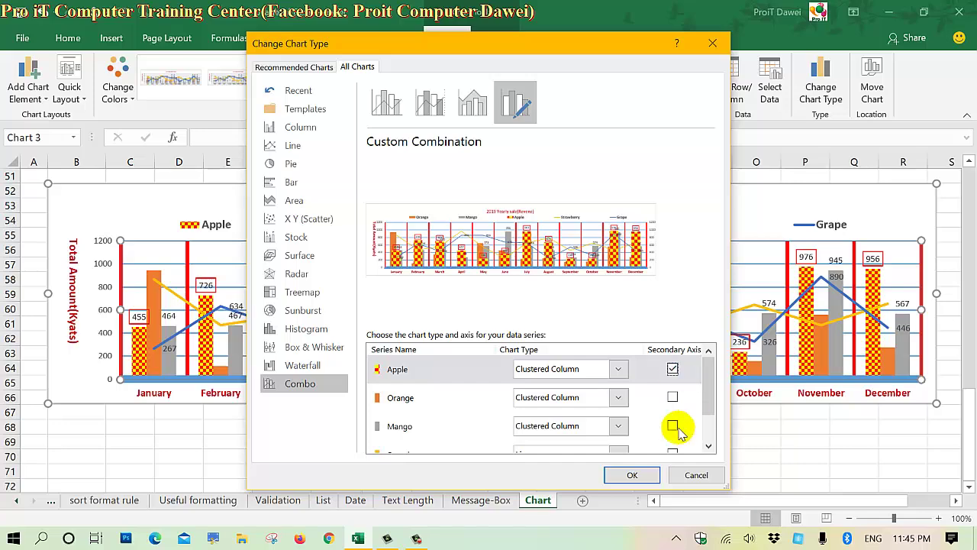
click(638, 475)
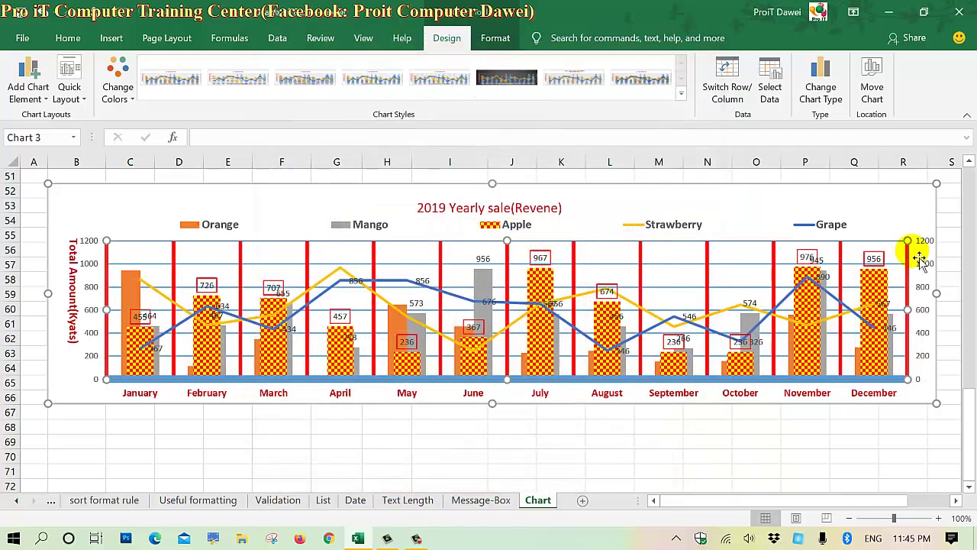
click(930, 259)
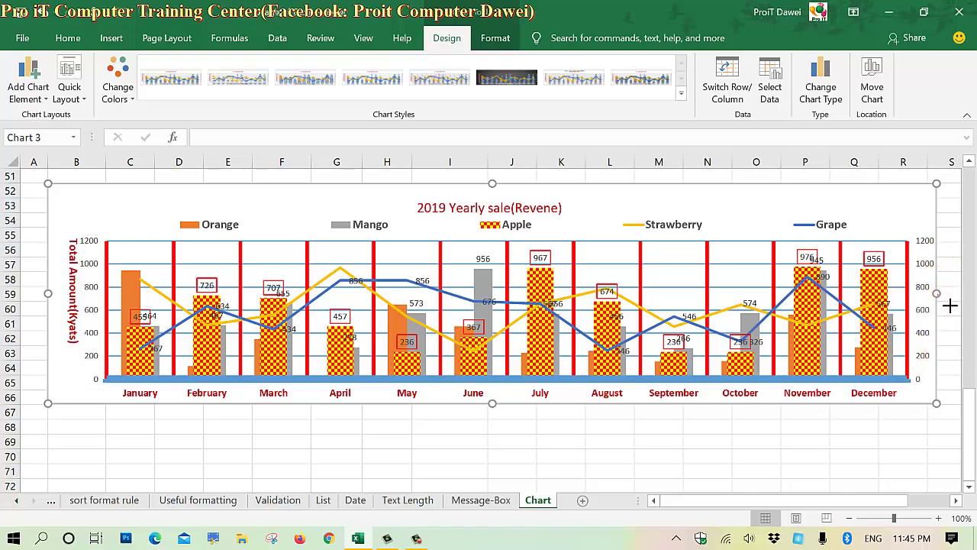
Drag the chart's right edge outward to widen it, then scroll across to check the result
drag(950, 305, 938, 294)
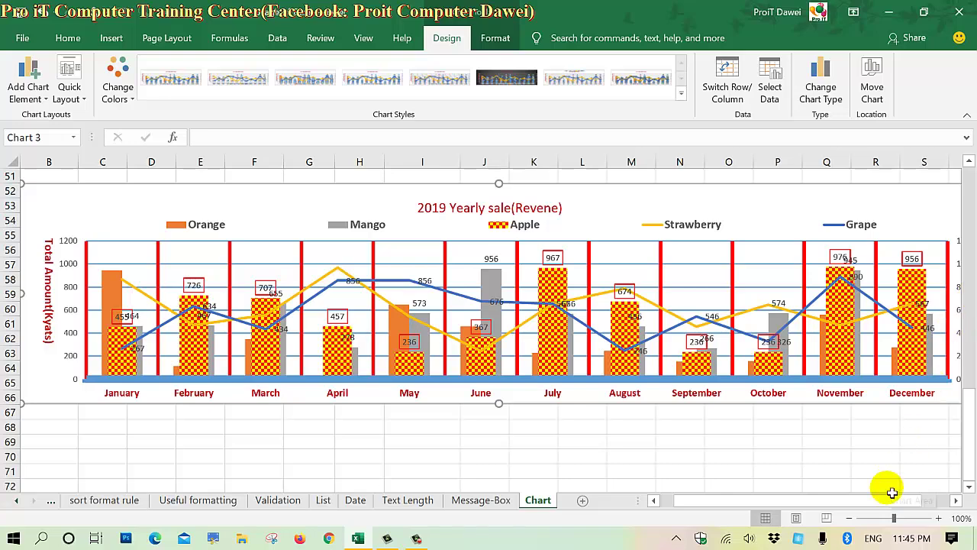
drag(886, 501, 929, 501)
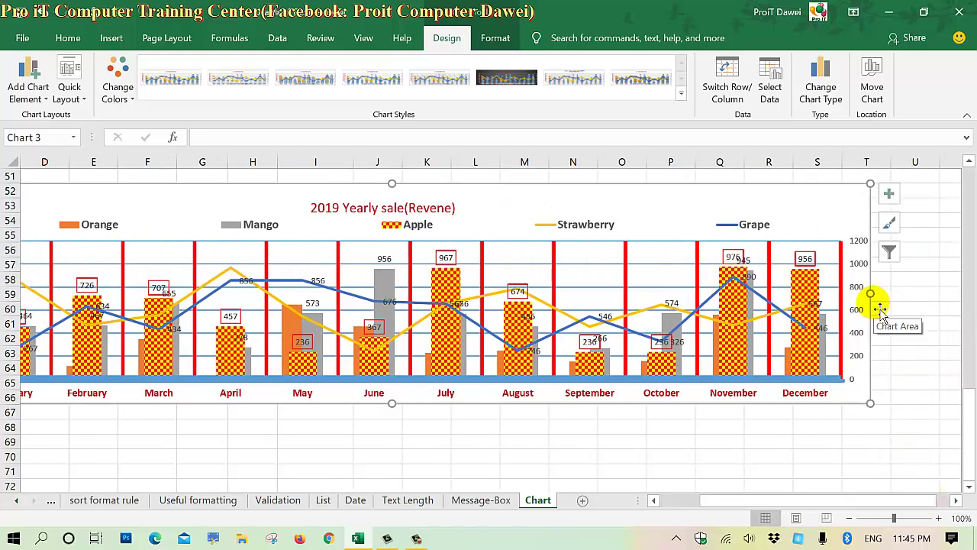
drag(870, 293, 953, 293)
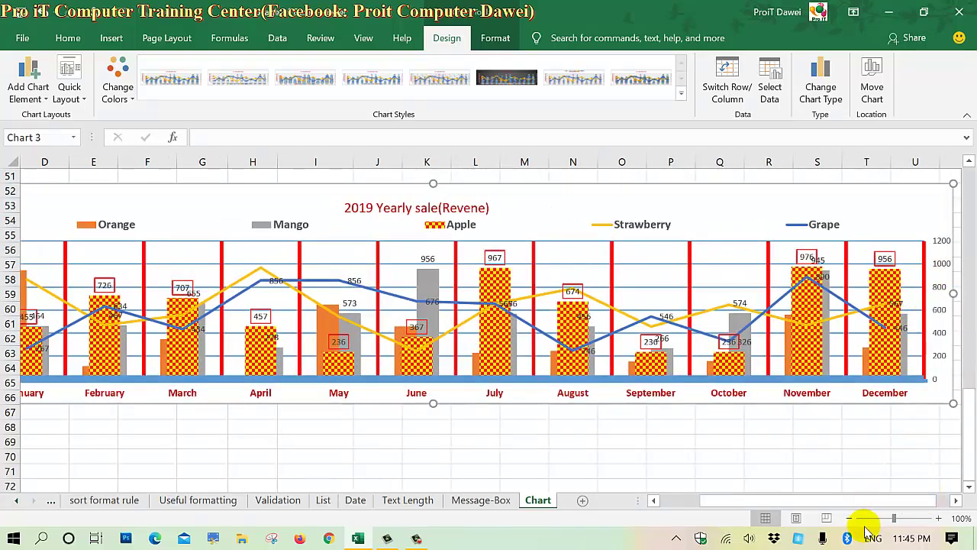
drag(835, 501, 659, 501)
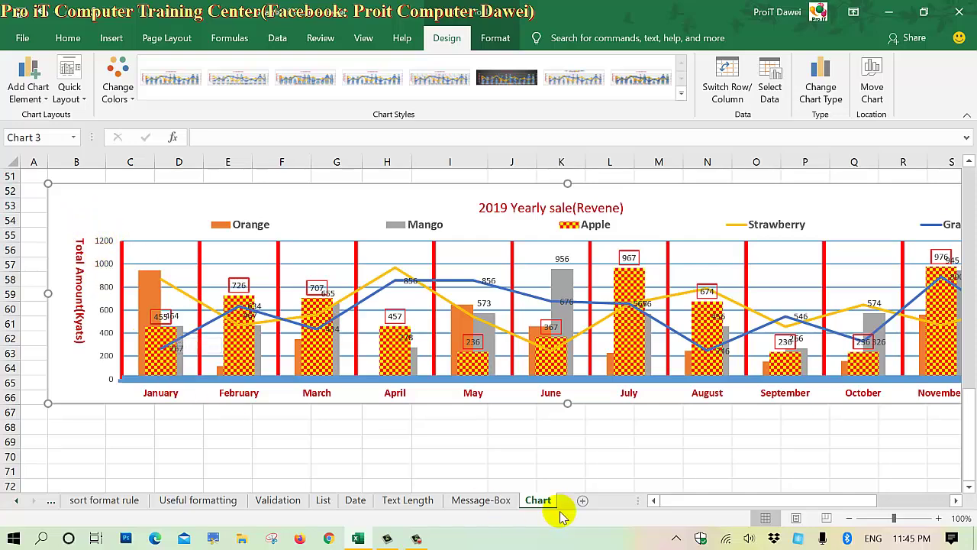
drag(676, 500, 850, 500)
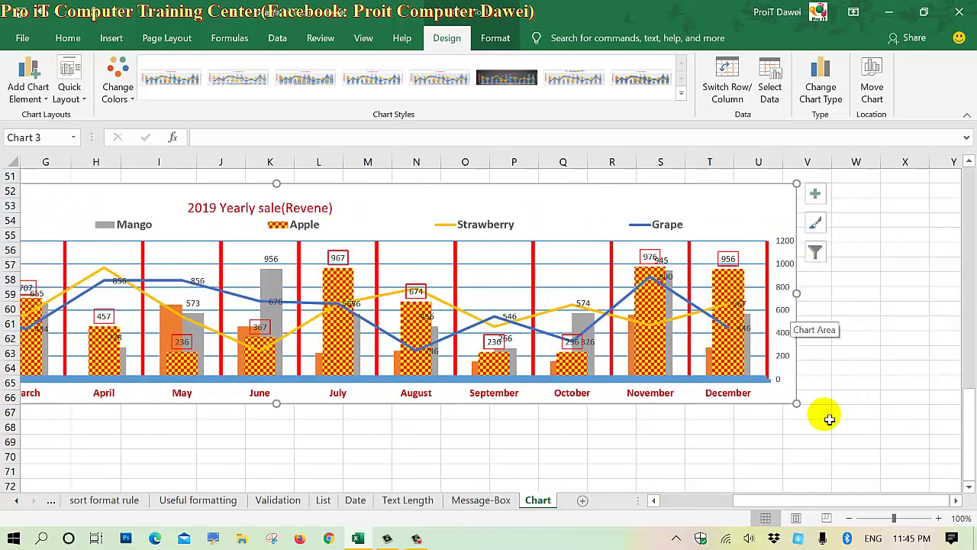
drag(815, 505, 741, 505)
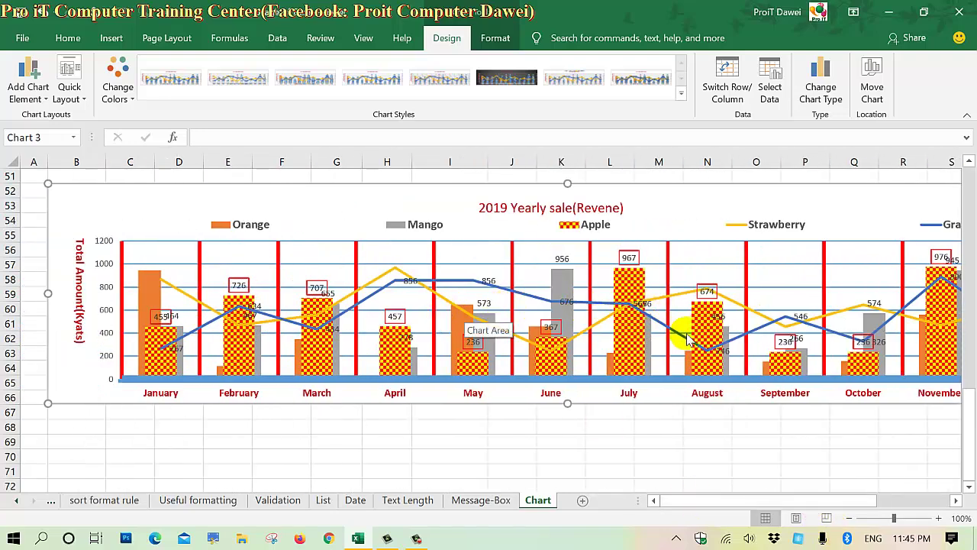
click(376, 284)
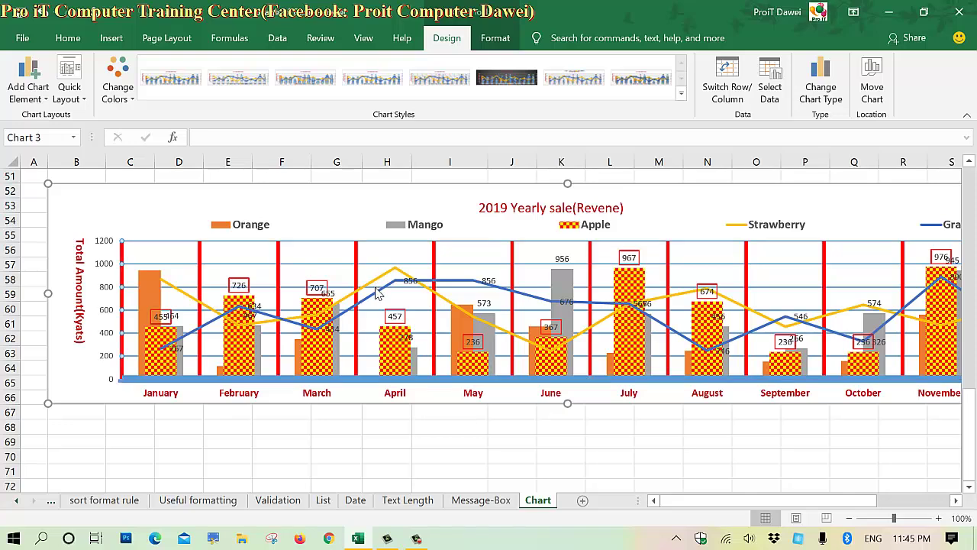
click(675, 505)
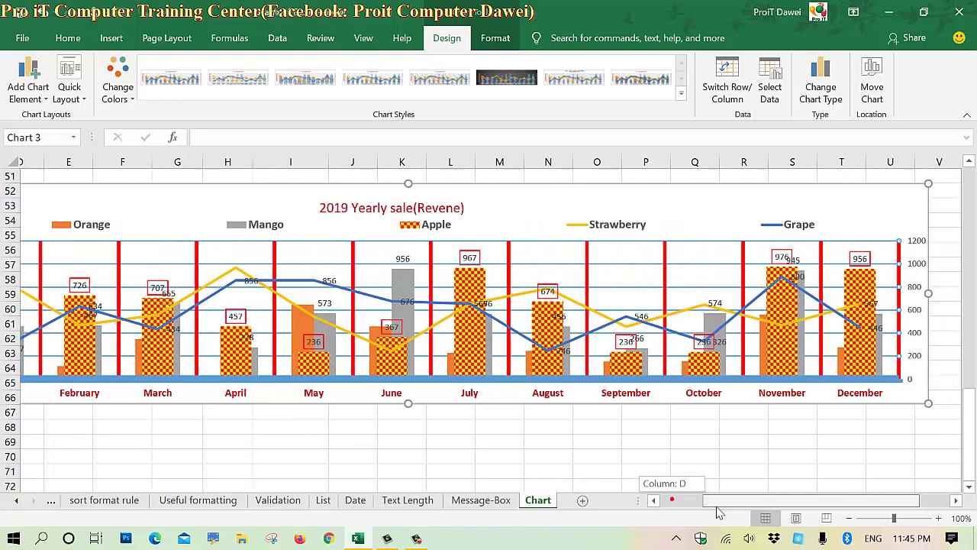
drag(672, 505, 721, 506)
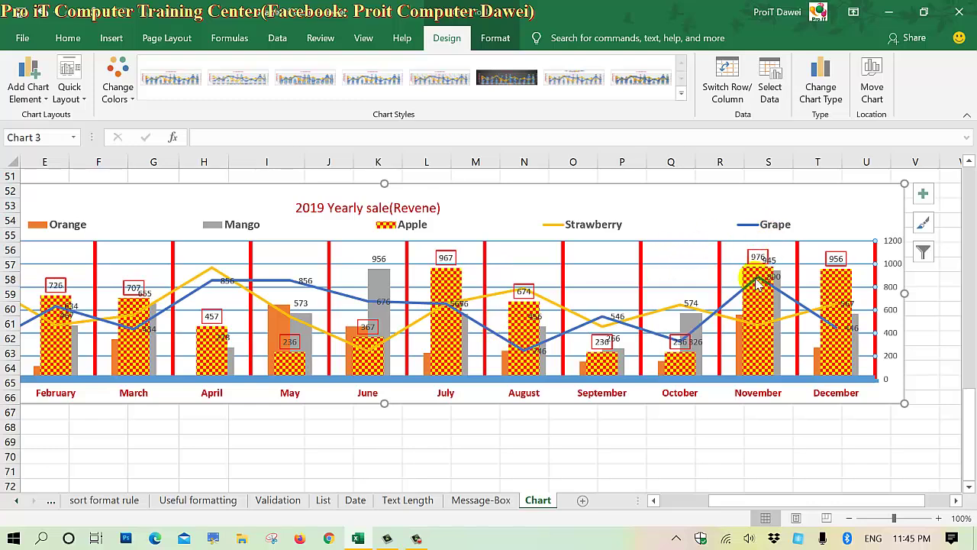
mouse_move(740, 297)
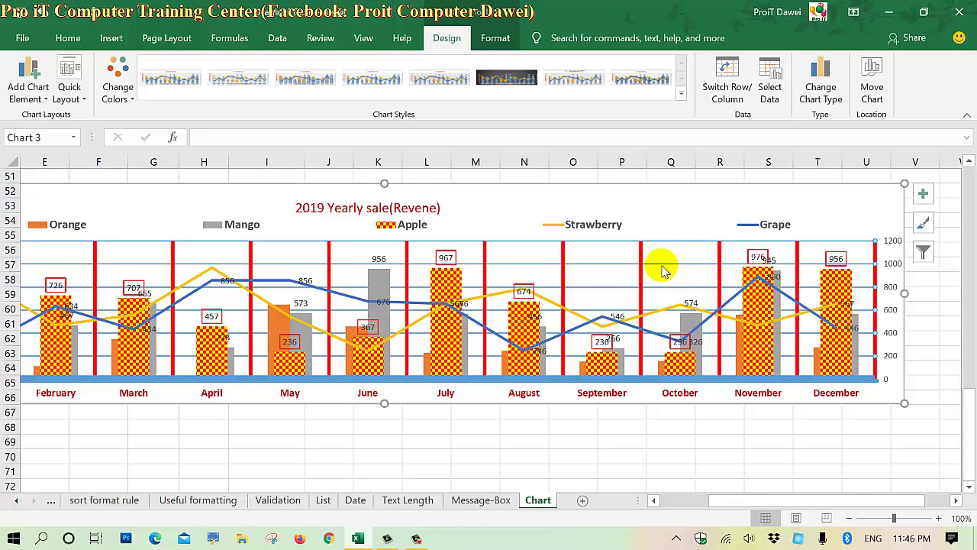
Set Grape to Clustered Column in the combo settings, leaving Strawberry as the only line
right_click(594, 248)
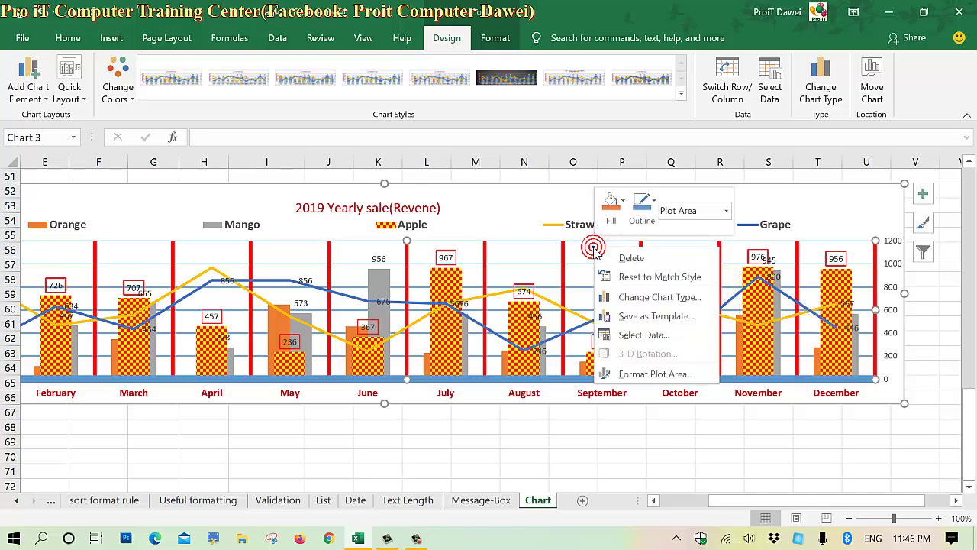
click(619, 297)
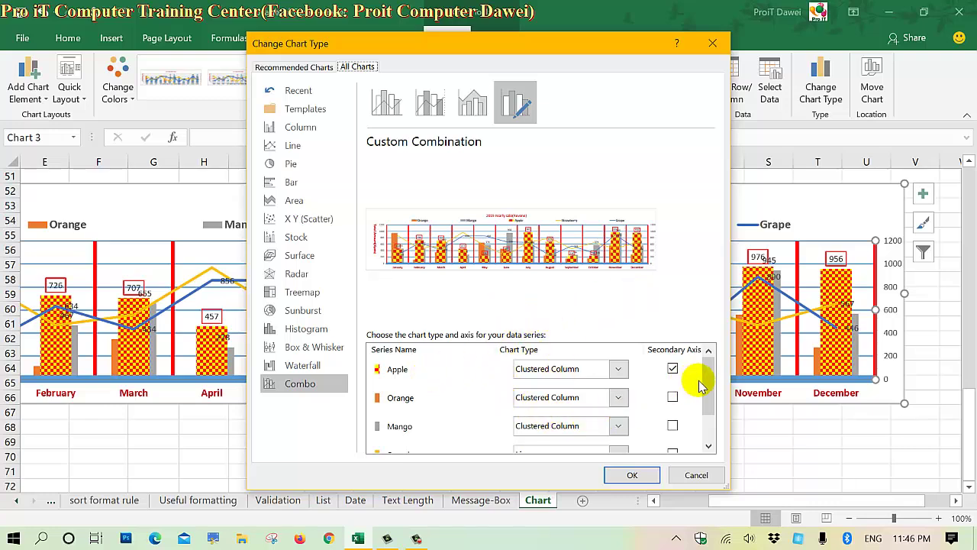
scroll(699, 380, down, 2)
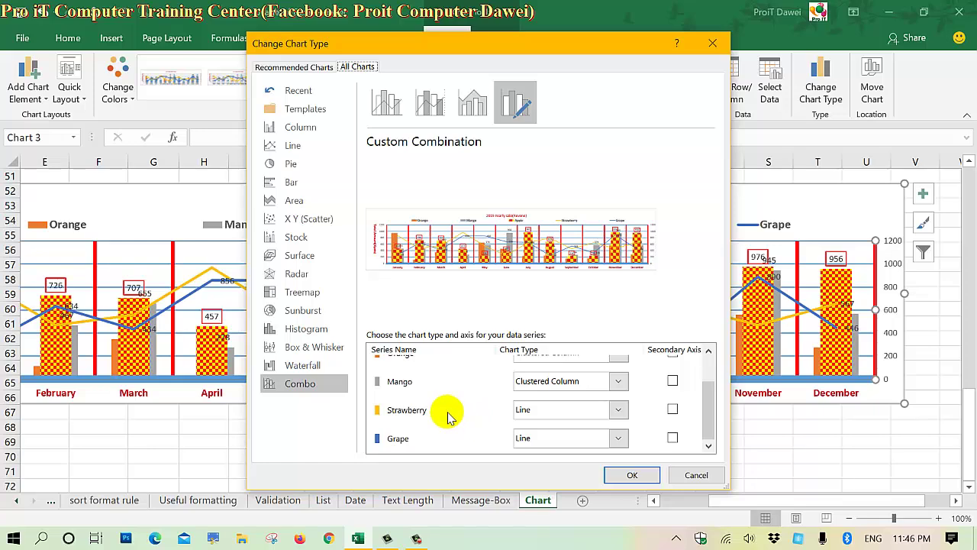
click(532, 437)
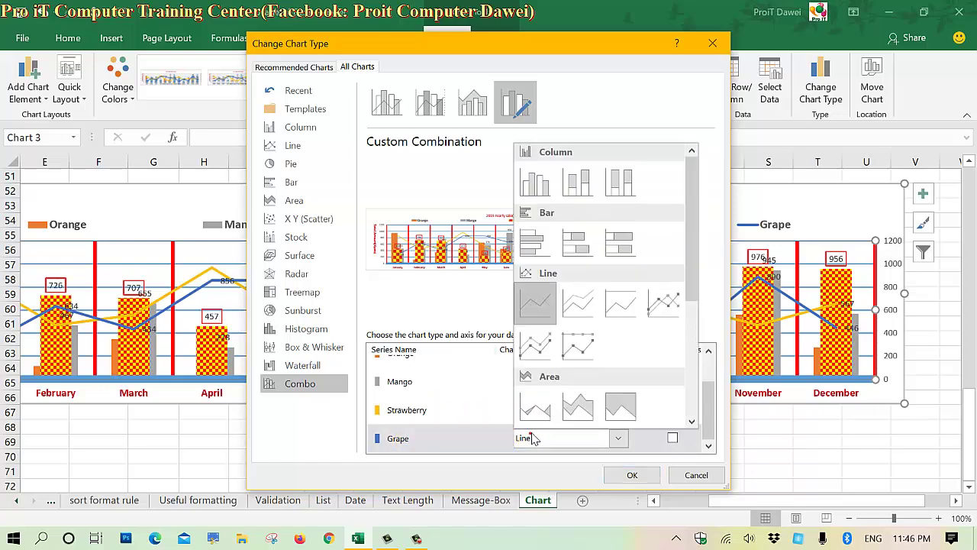
click(533, 188)
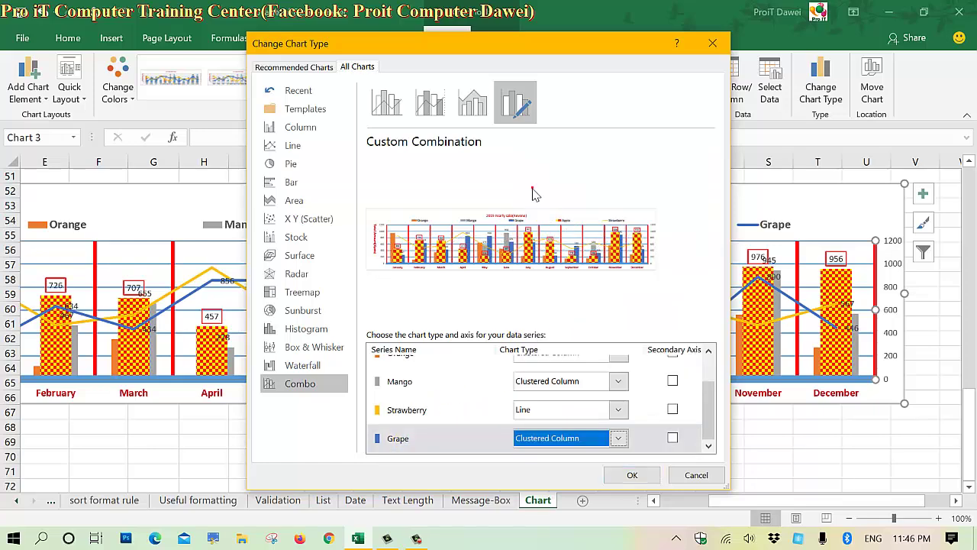
click(628, 475)
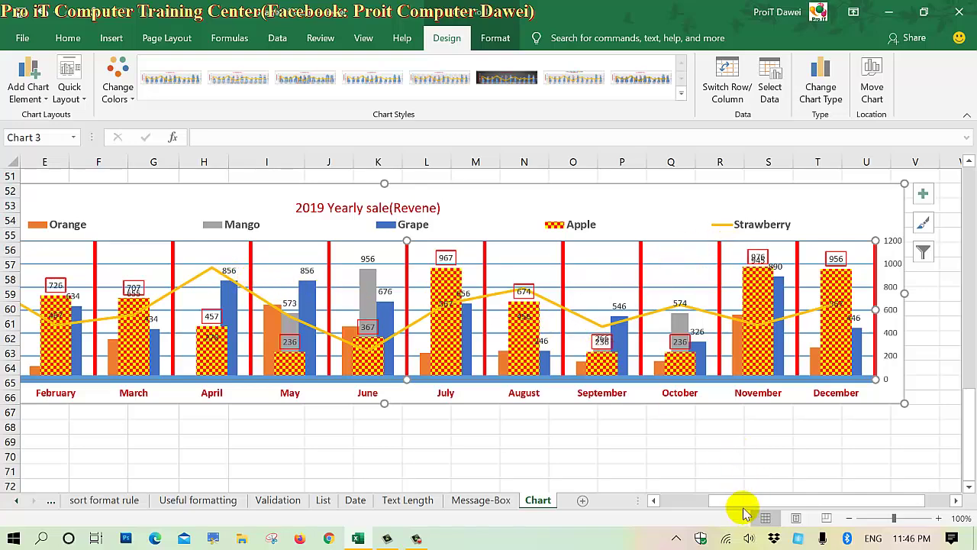
drag(739, 502, 634, 489)
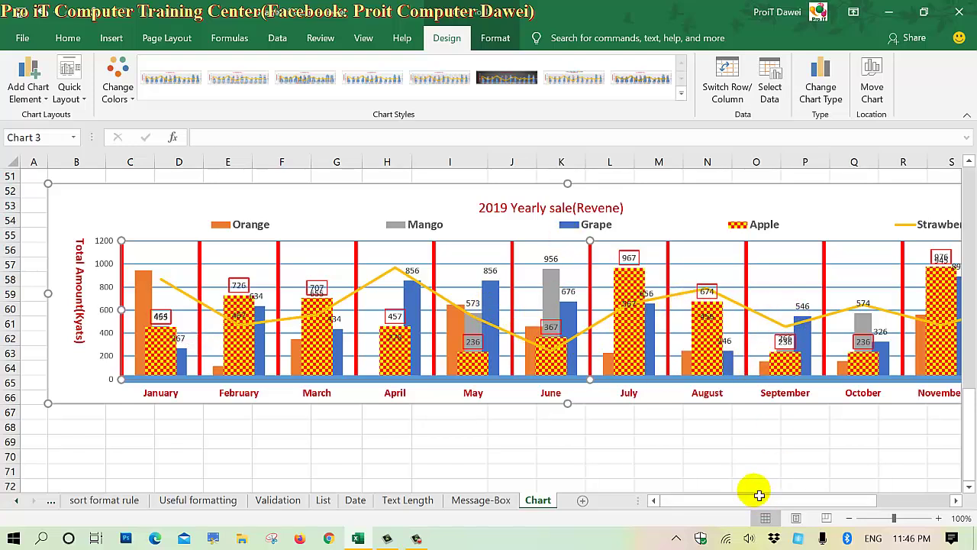
Set Strawberry to Area in the combo settings so it fills yellow behind the columns
right_click(645, 256)
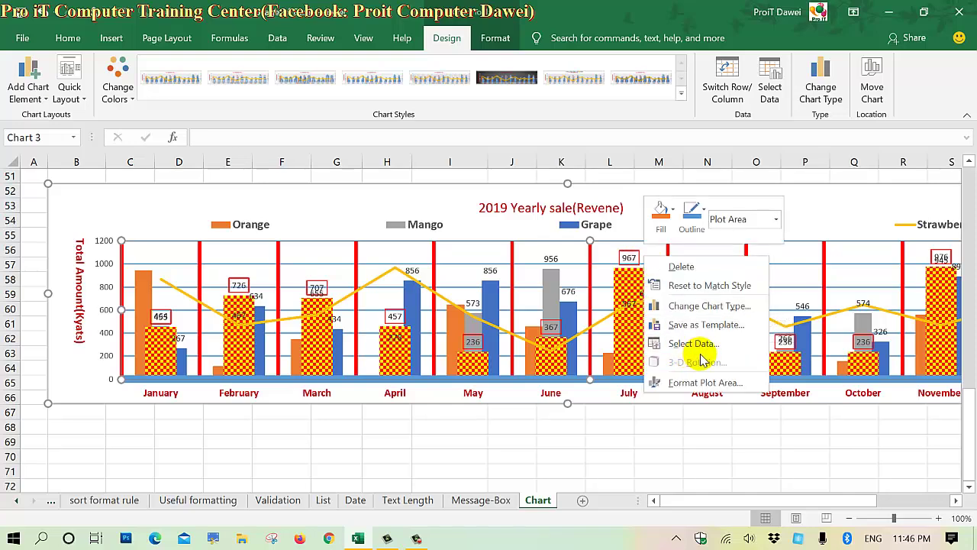
click(686, 305)
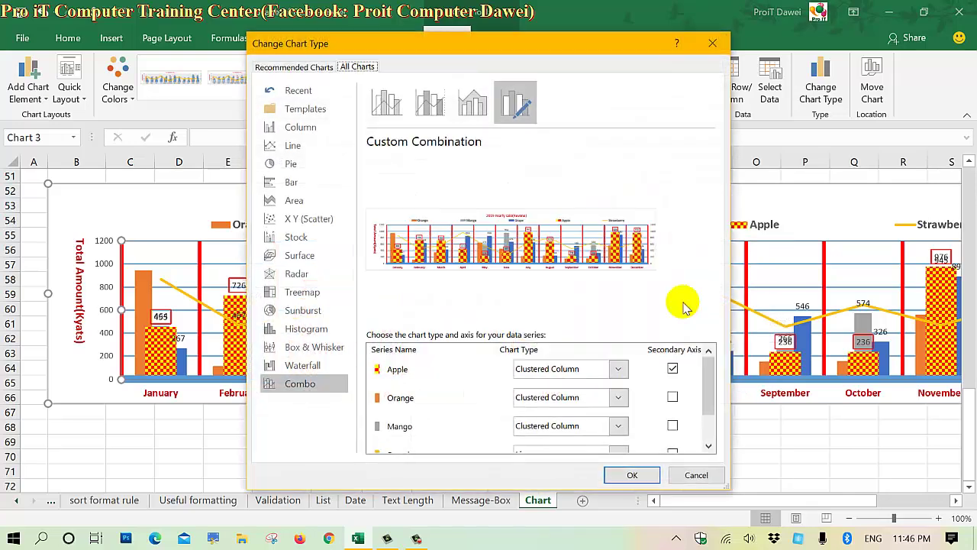
scroll(705, 385, down, 2)
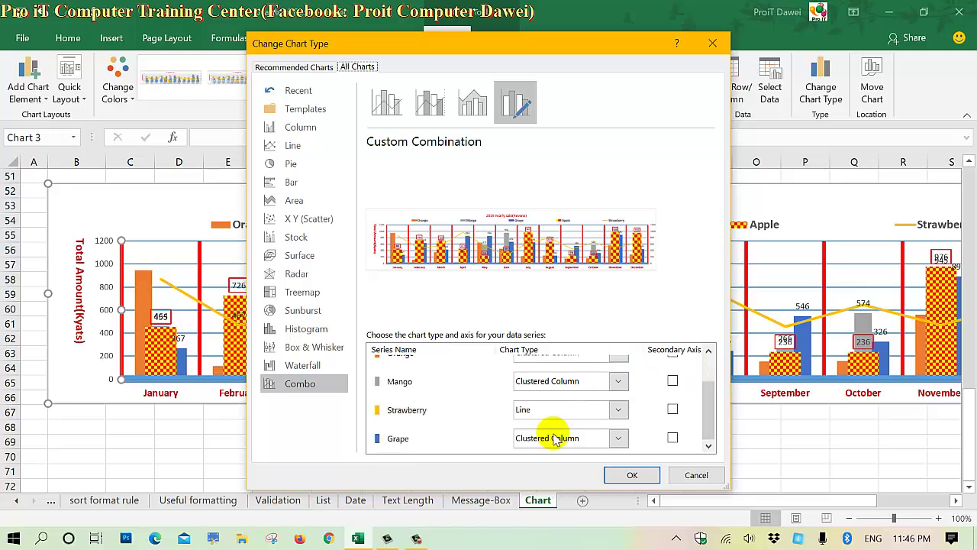
click(538, 412)
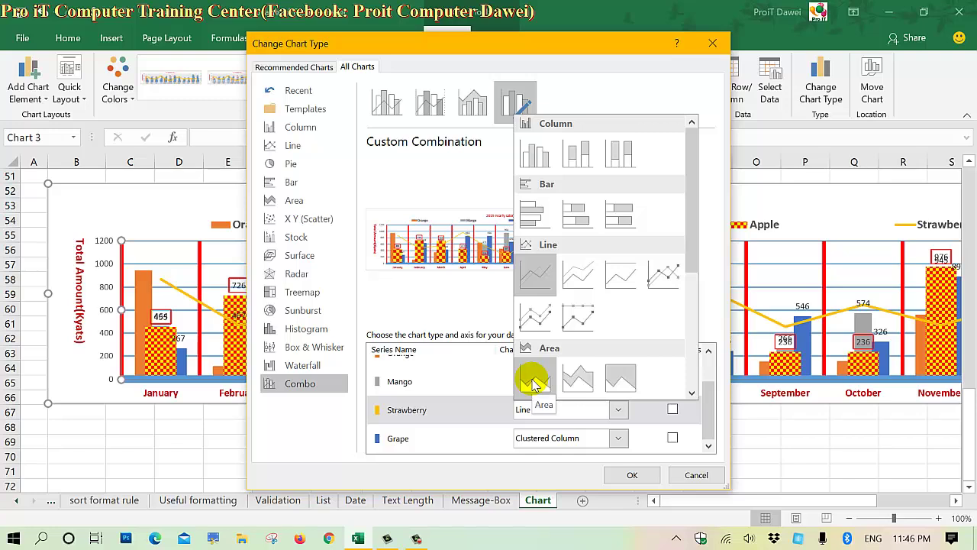
click(534, 380)
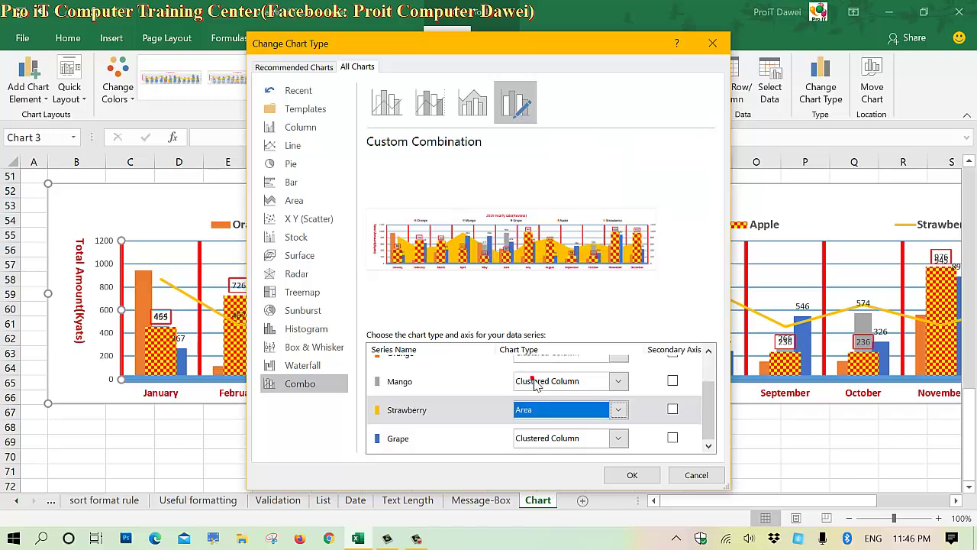
click(630, 477)
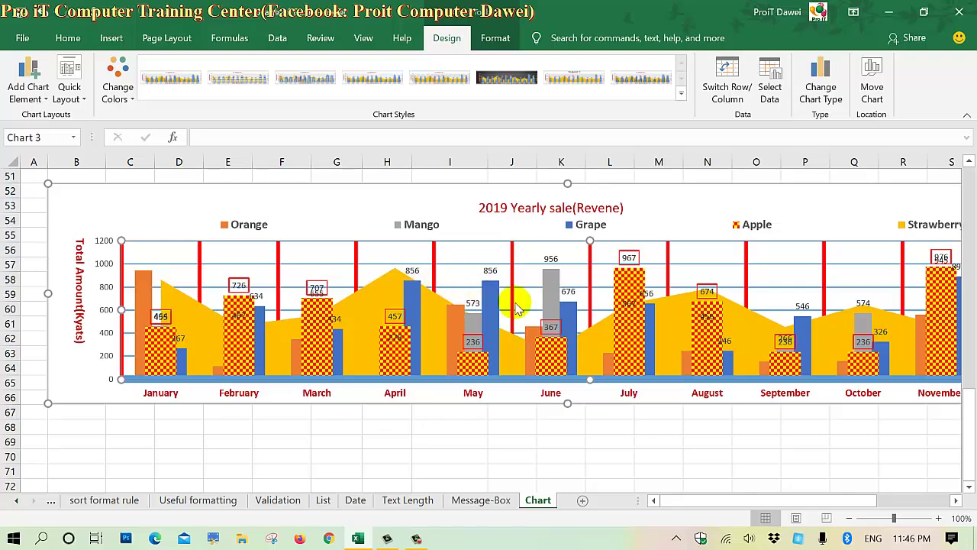
mouse_move(680, 503)
mouse_down()
mouse_move(754, 487)
mouse_move(708, 467)
mouse_up()
ctrl+scroll(708, 467, down, 1)
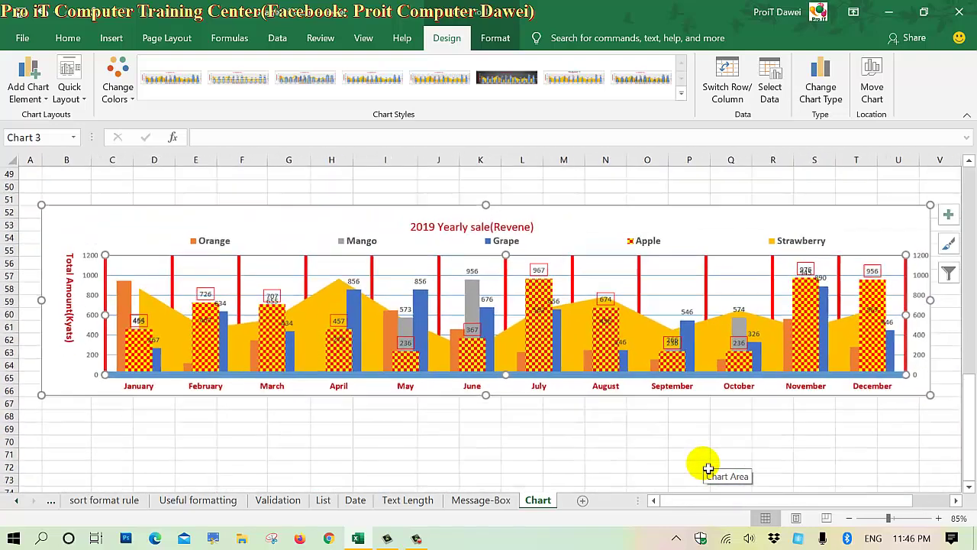